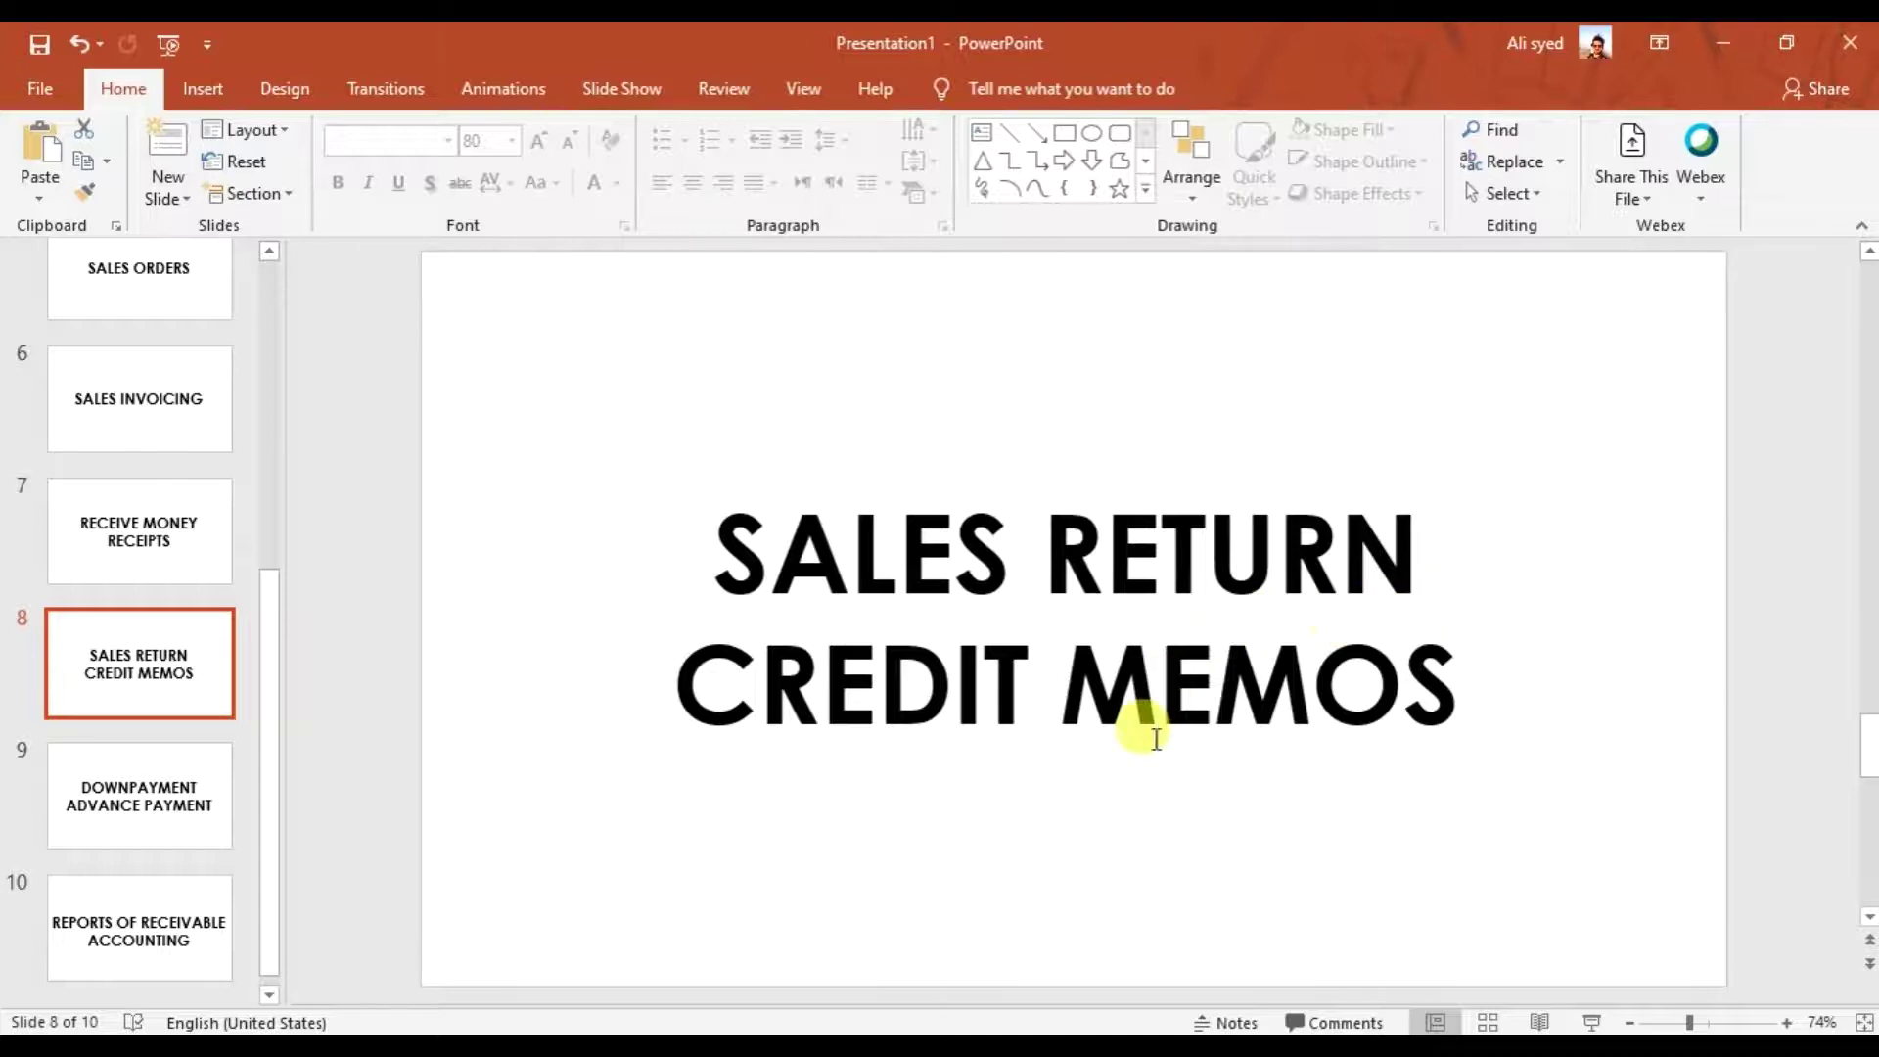
- Review Carrefour's Customer Ledgers report ending at a 0.00 balance, then close it
mouse_move(1241, 1023)
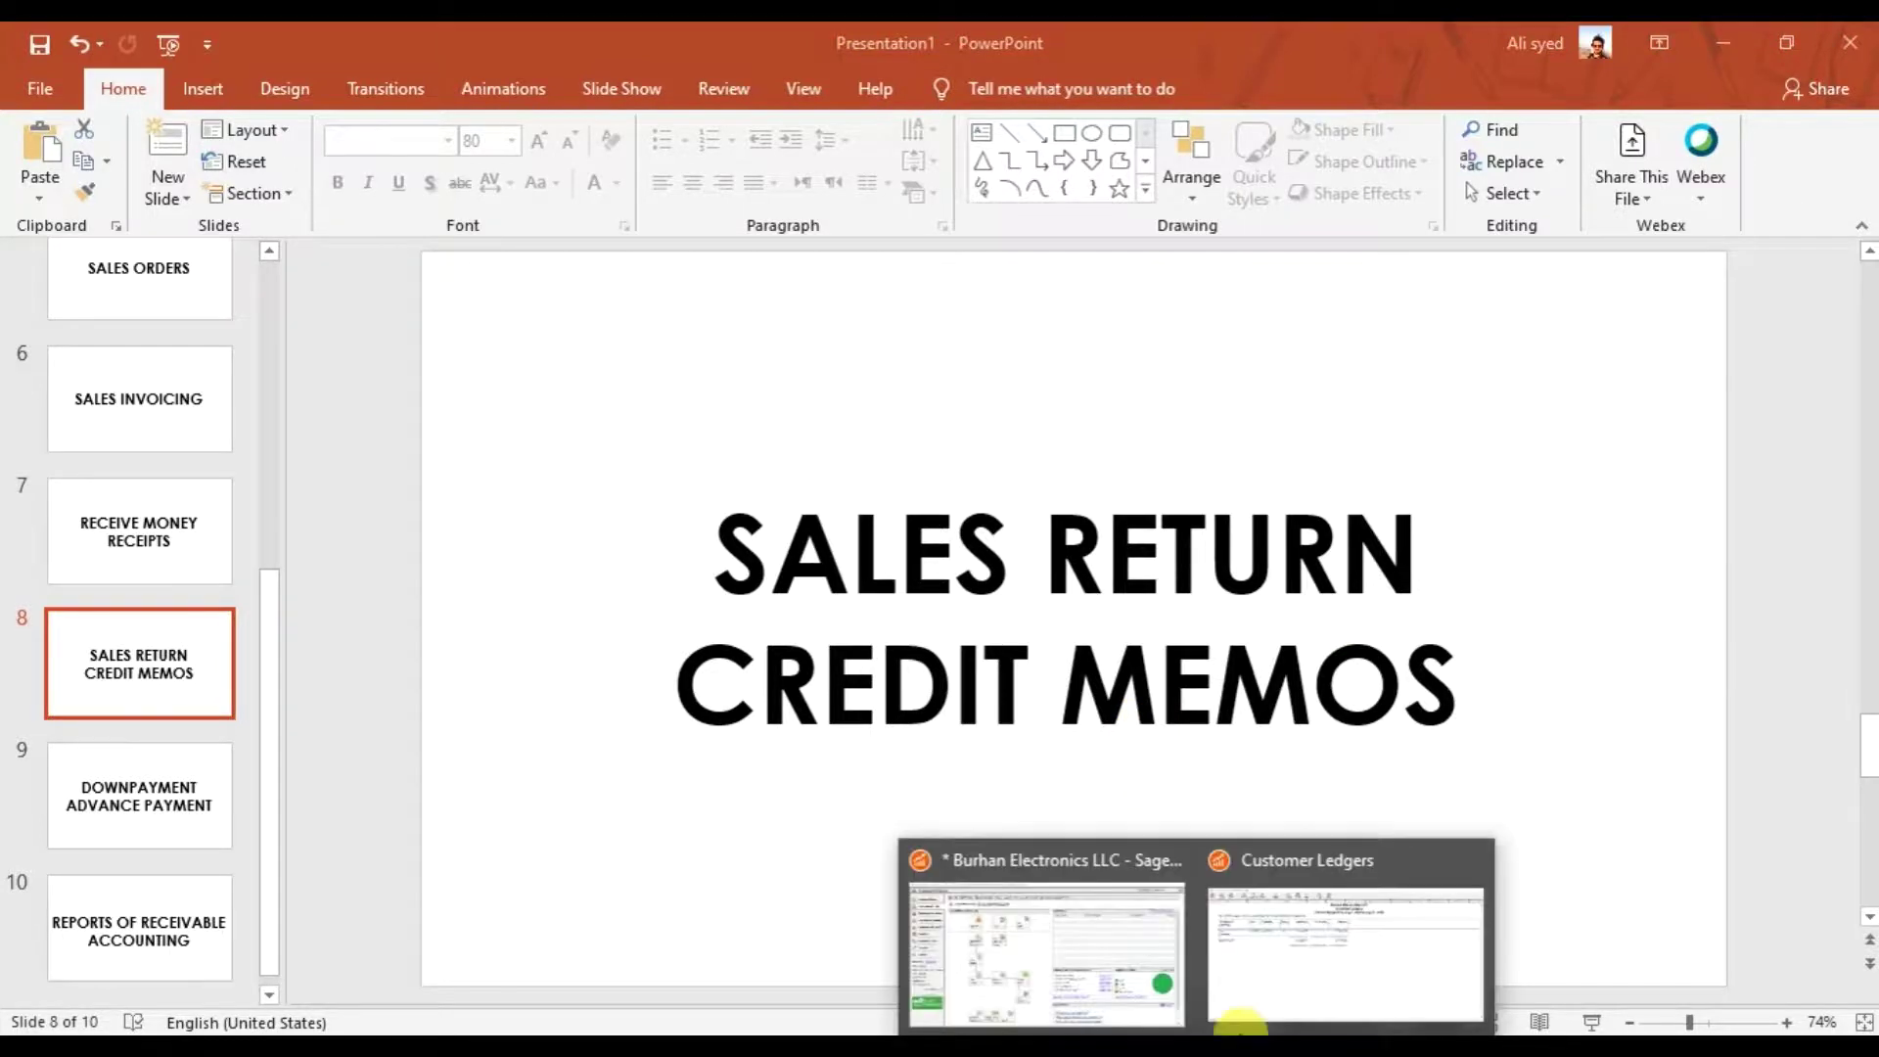
left_click(1288, 978)
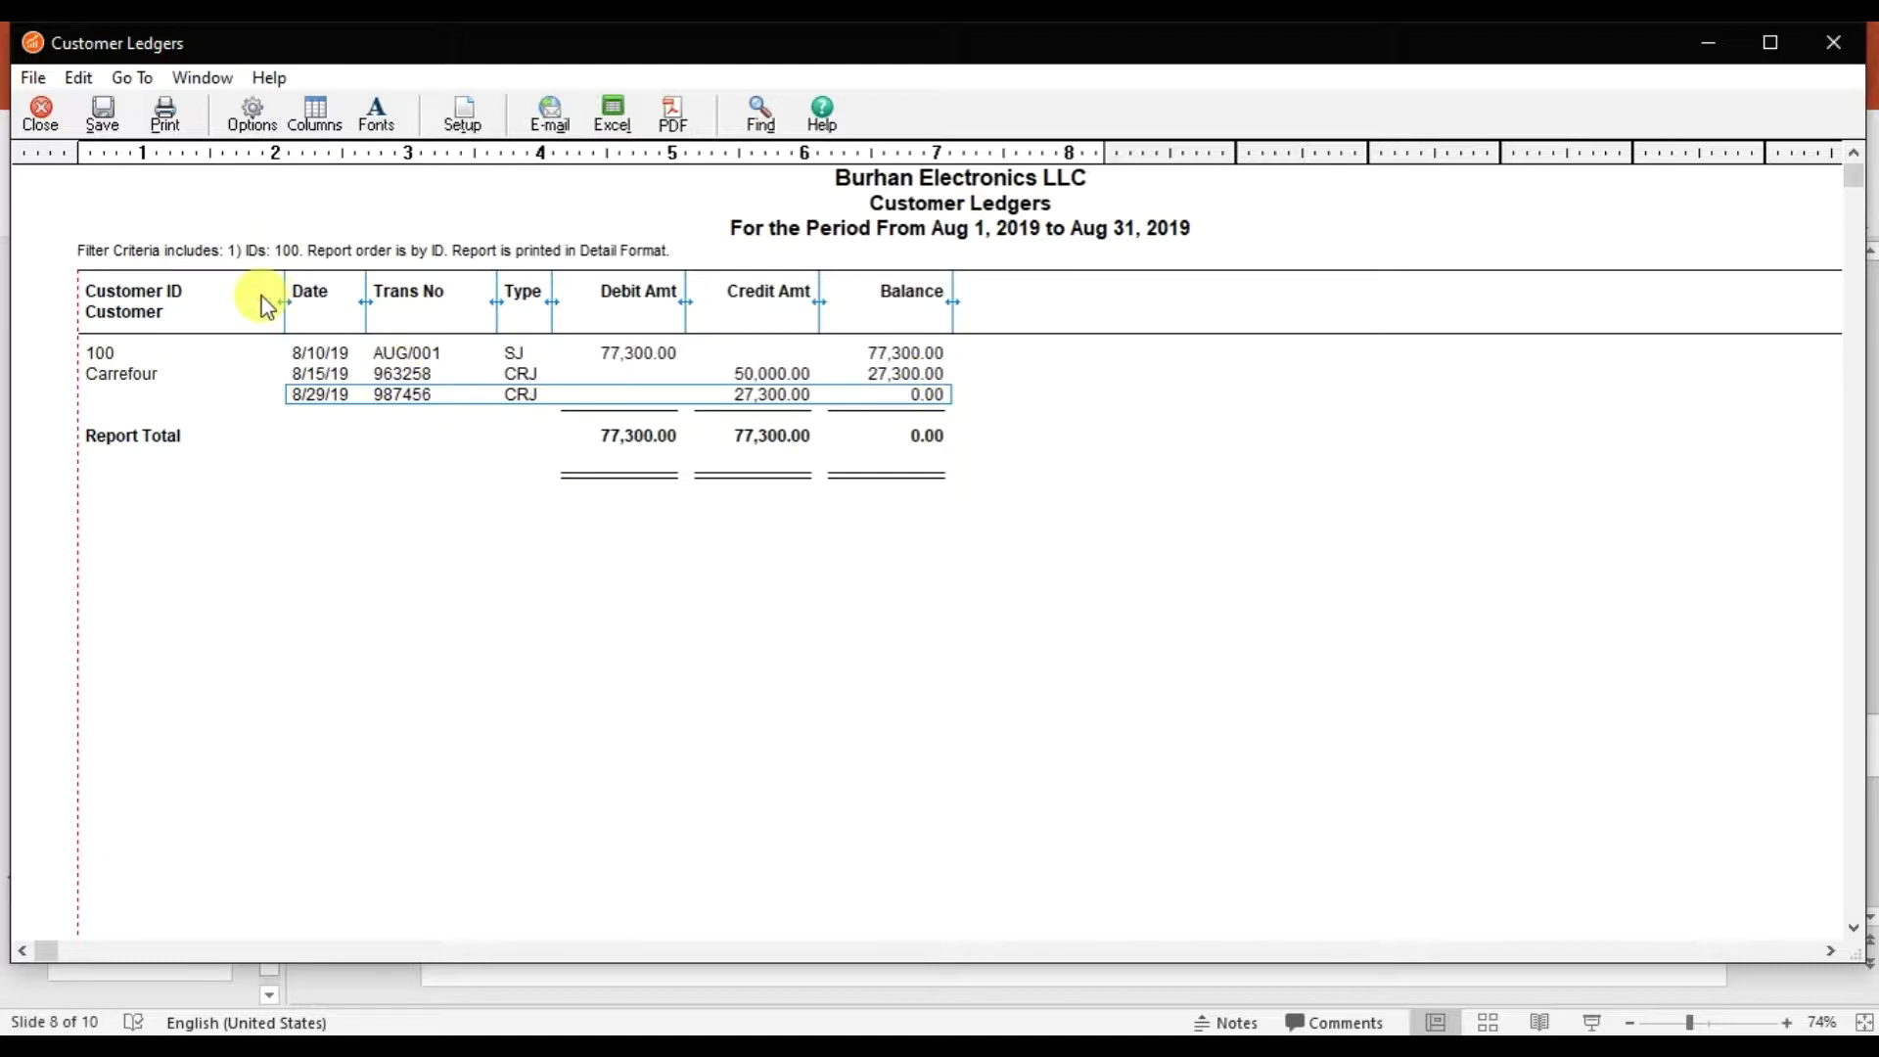
left_click(56, 127)
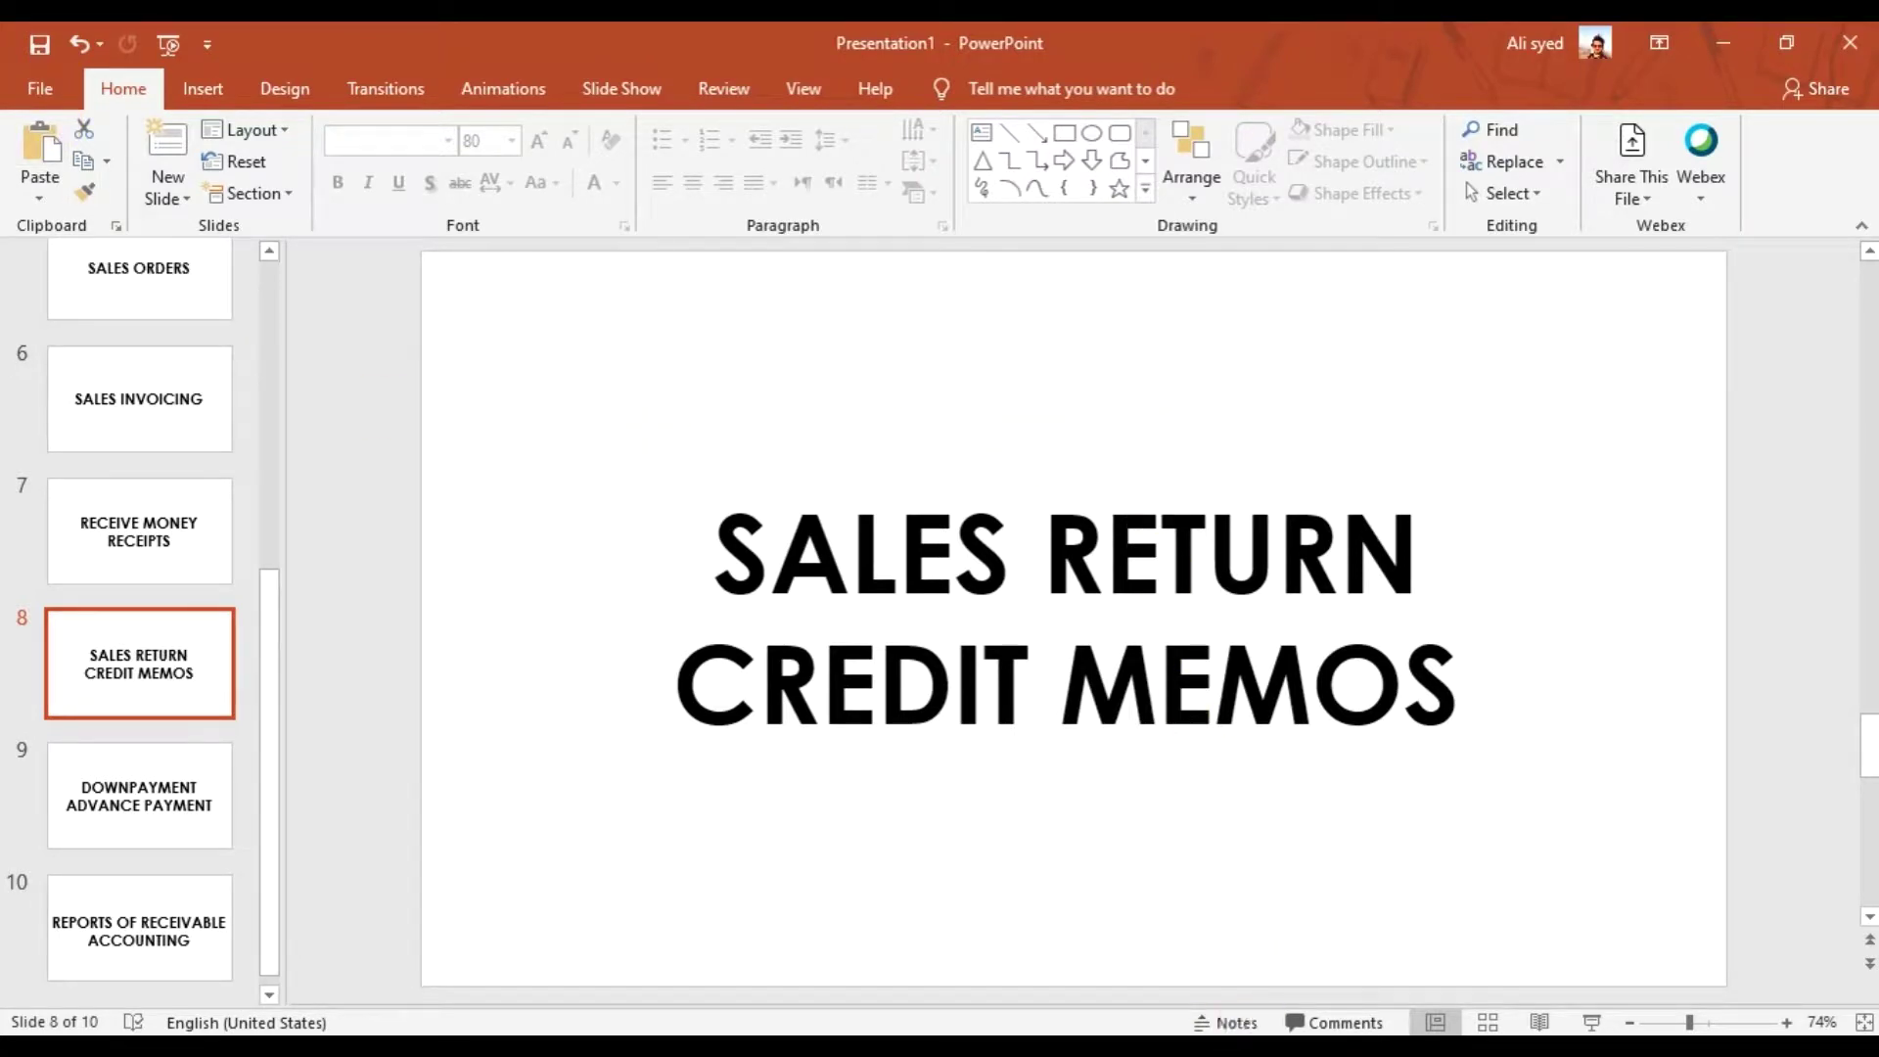
key("alt+Tab")
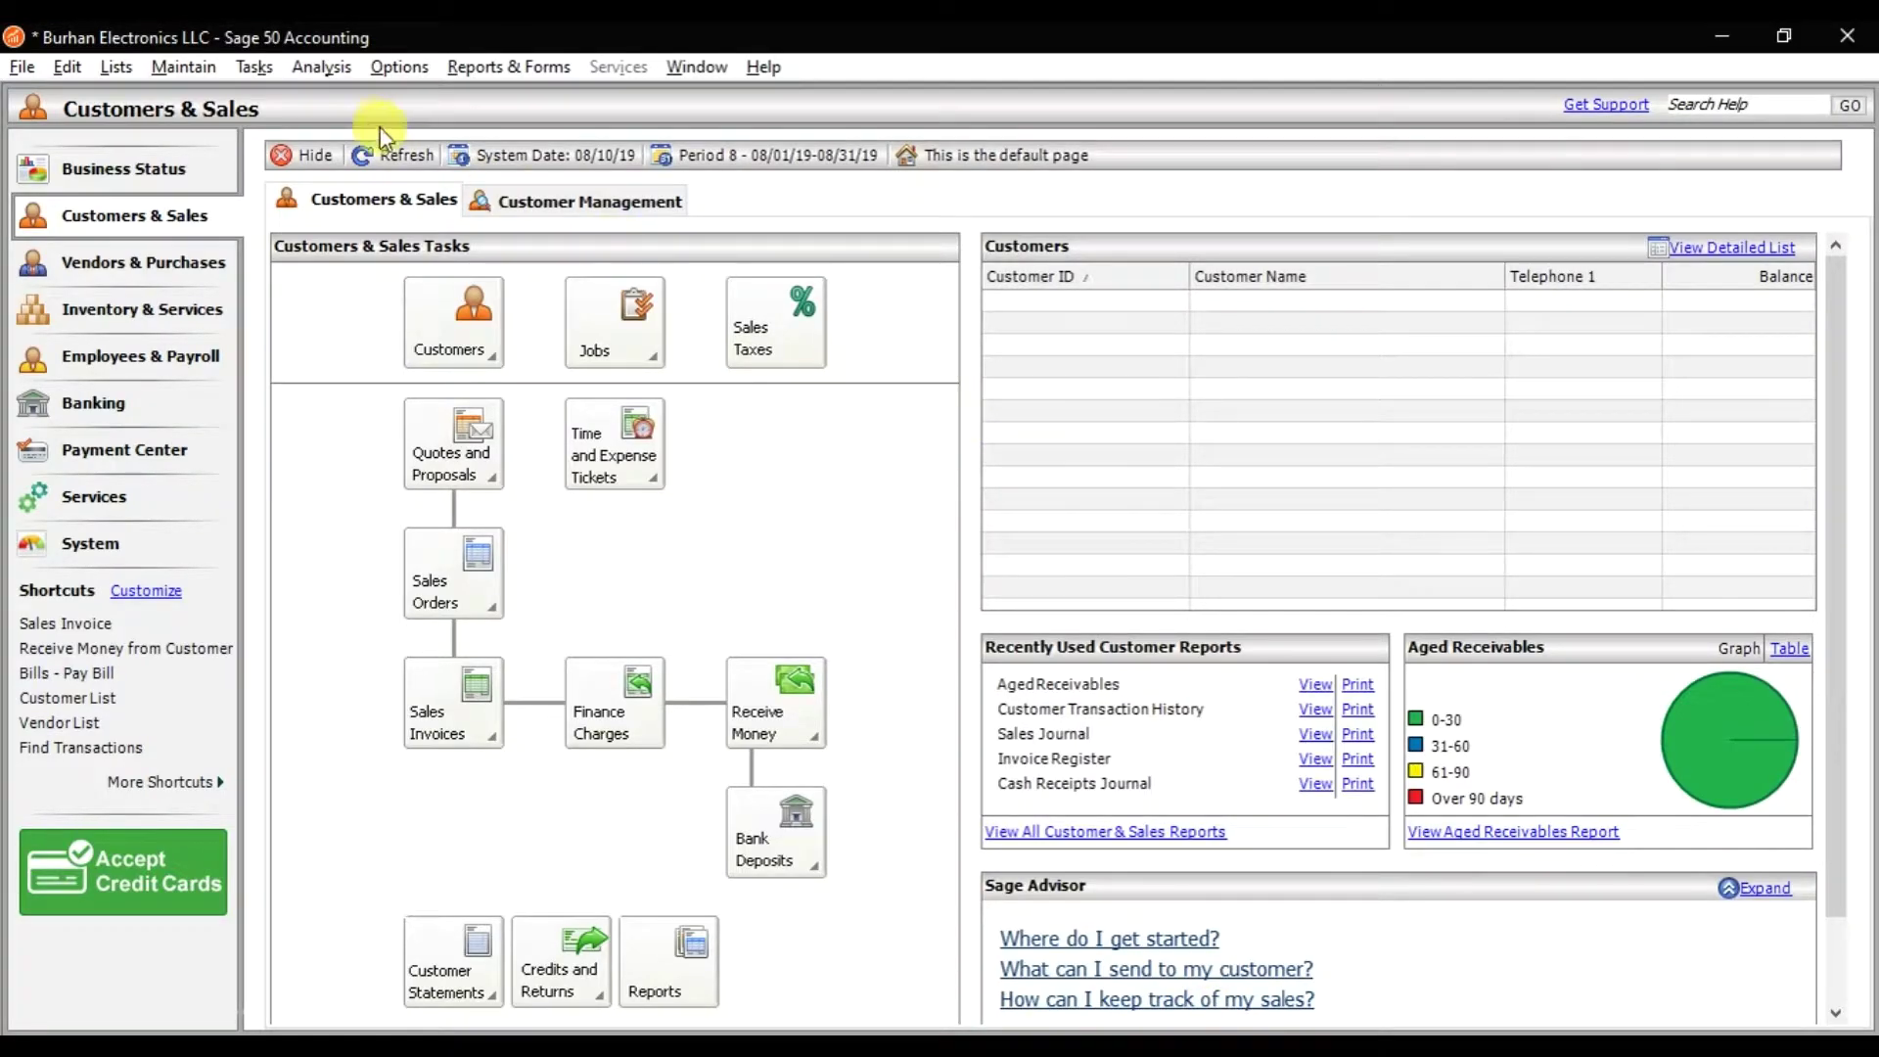
- Start a new credit memo from Tasks, maximize it, and bring up the customer list
left_click(265, 70)
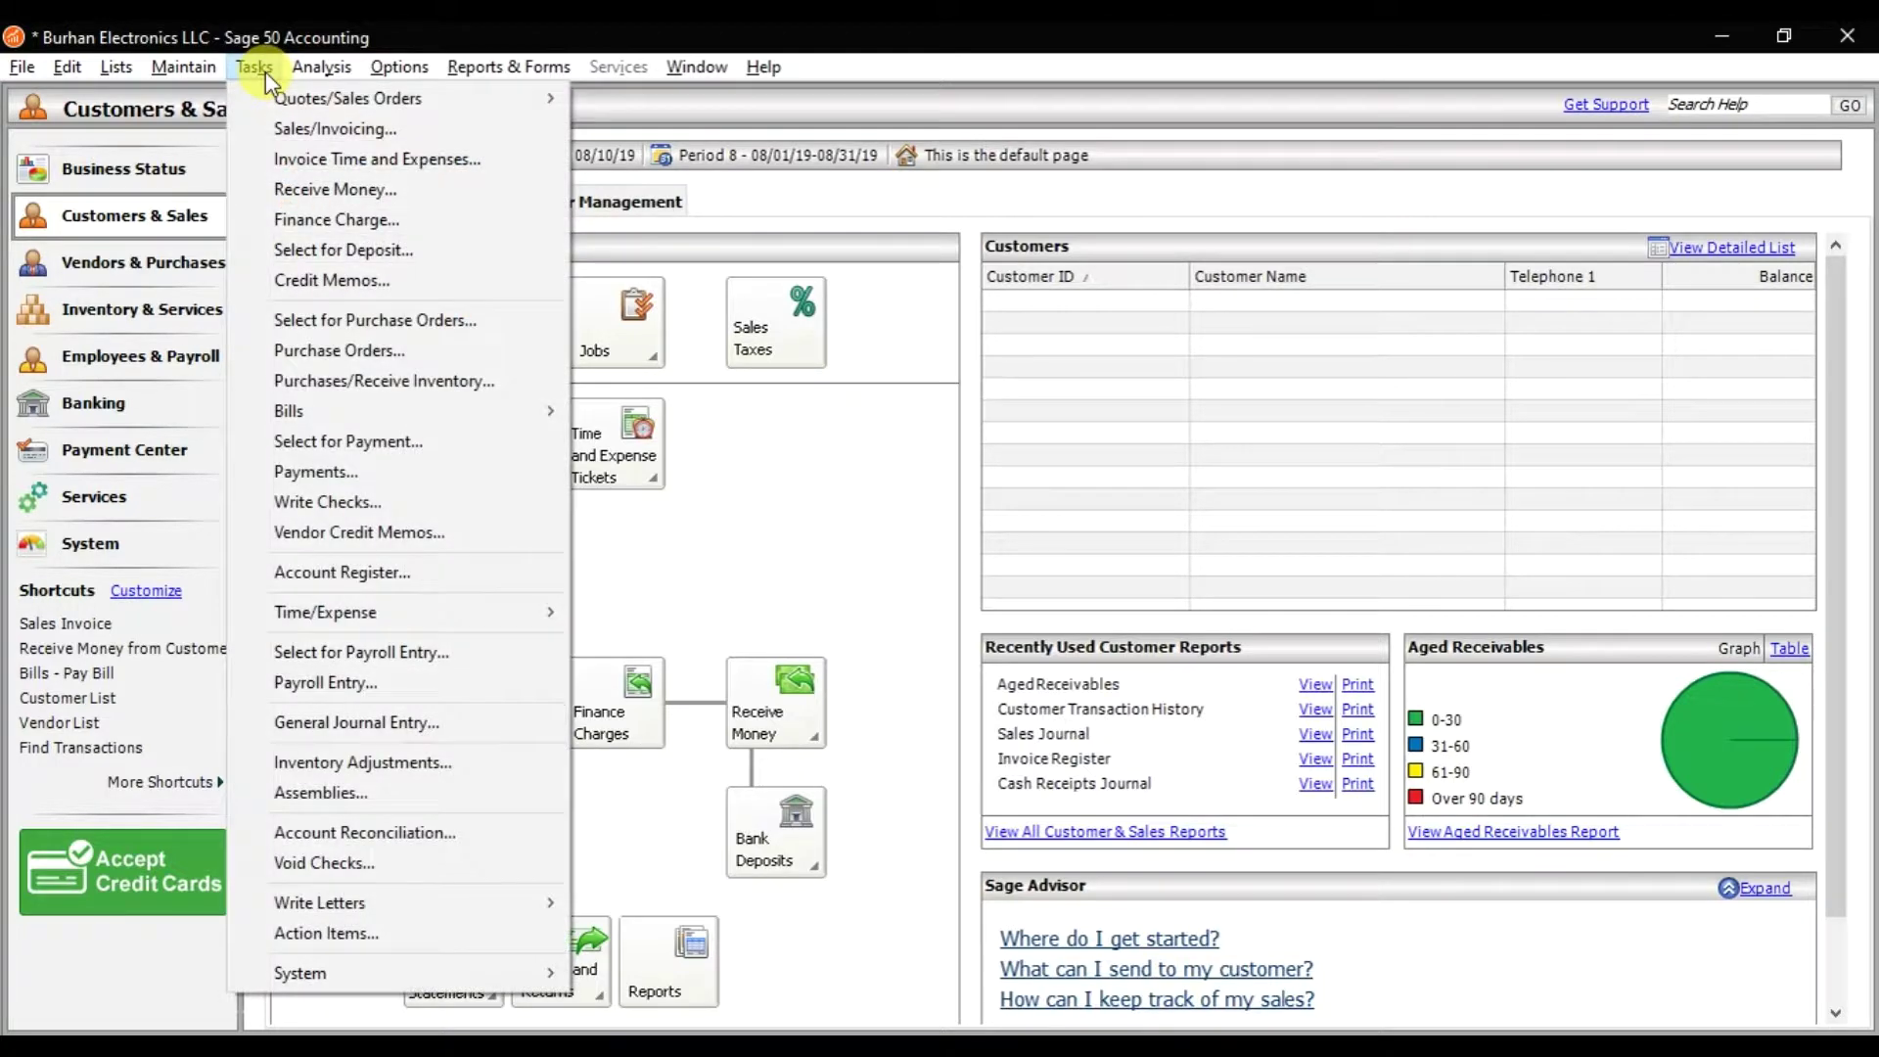
left_click(326, 281)
left_click(1027, 130)
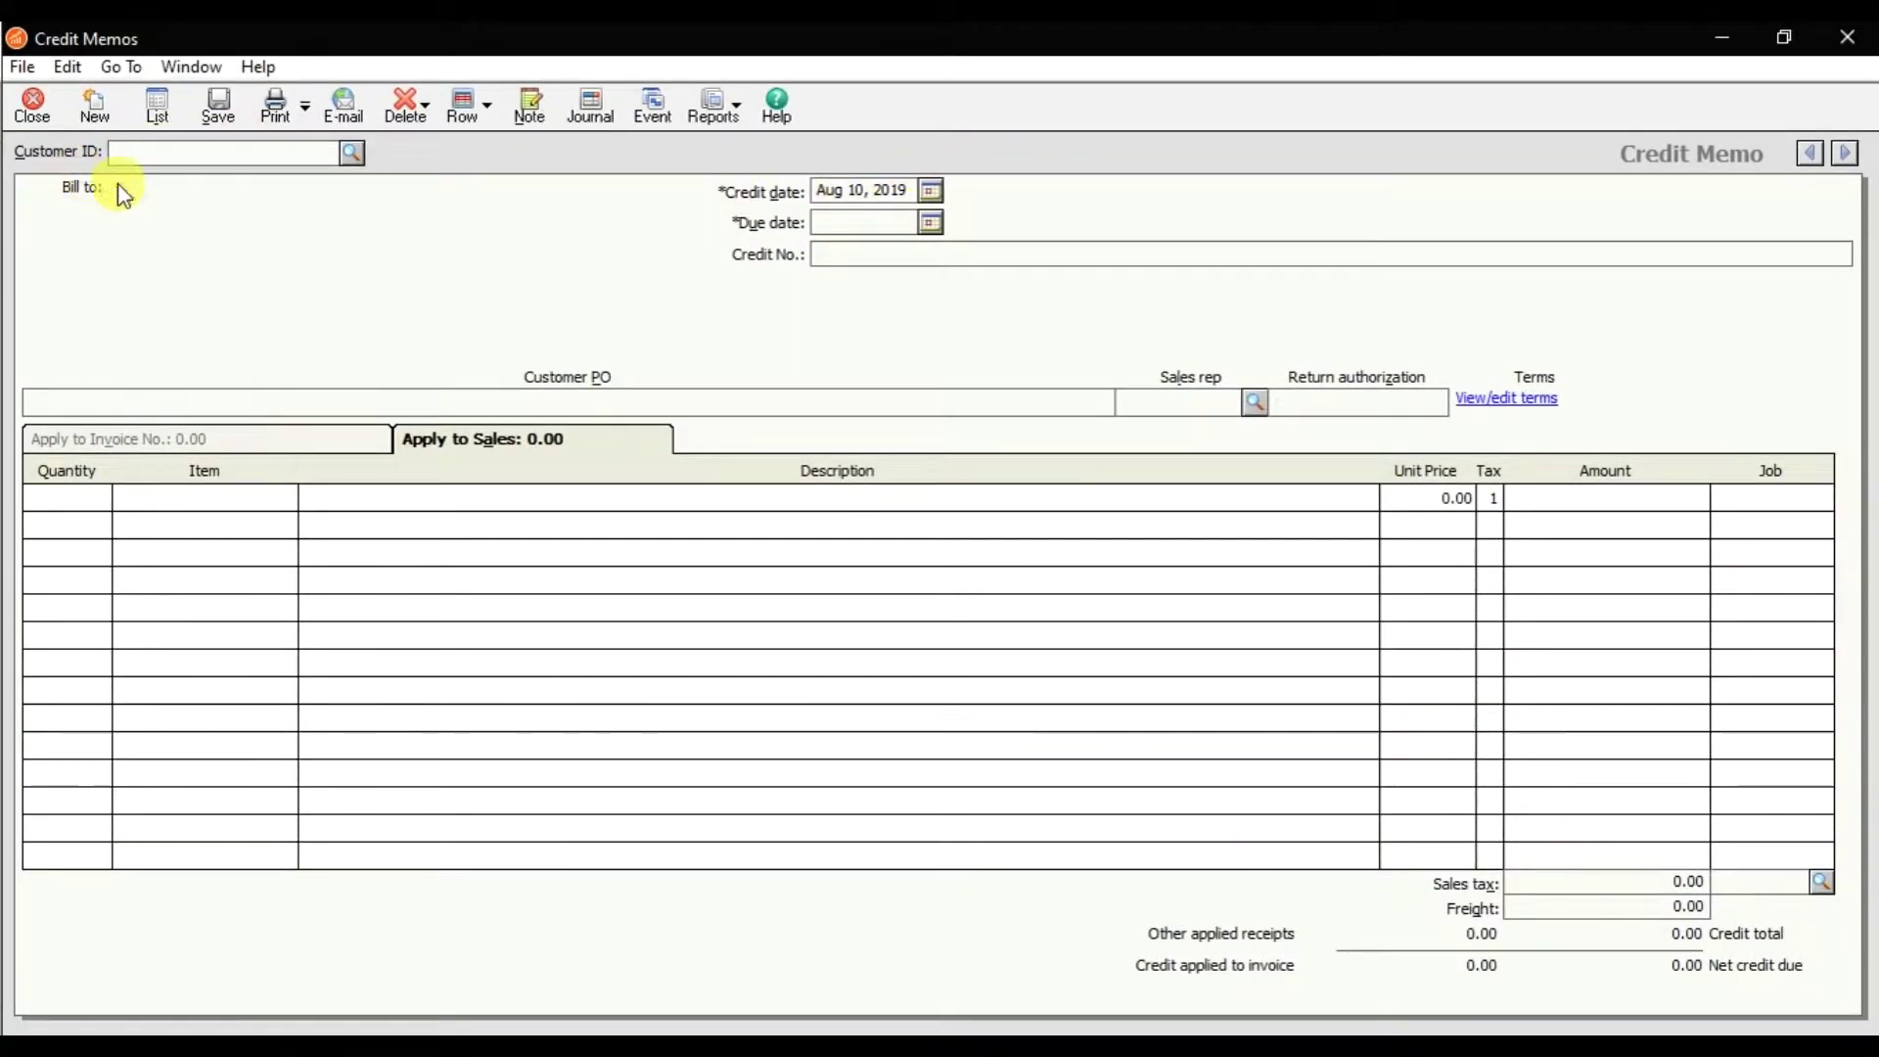
left_click(352, 154)
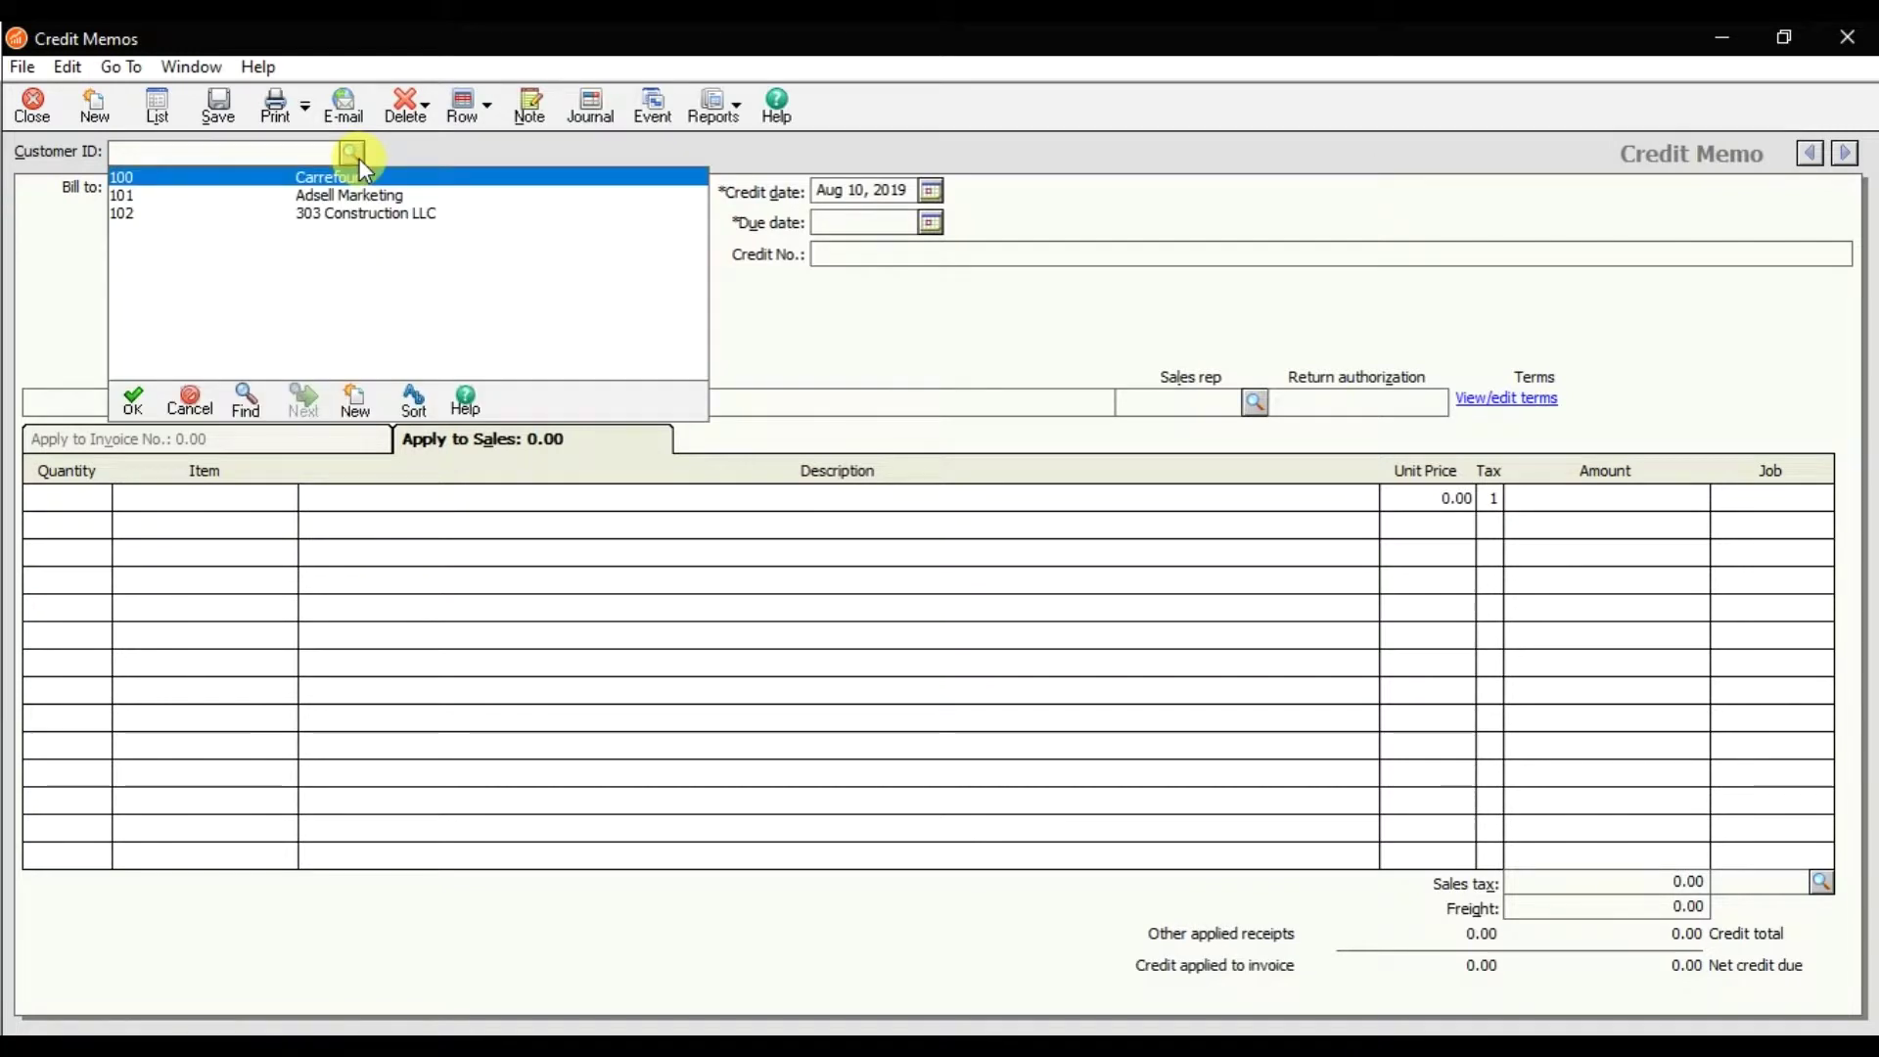
- Choose customer 100 Carrefour and set the credit date to Aug 31 and due date to Sep 5, 2019
double_click(360, 178)
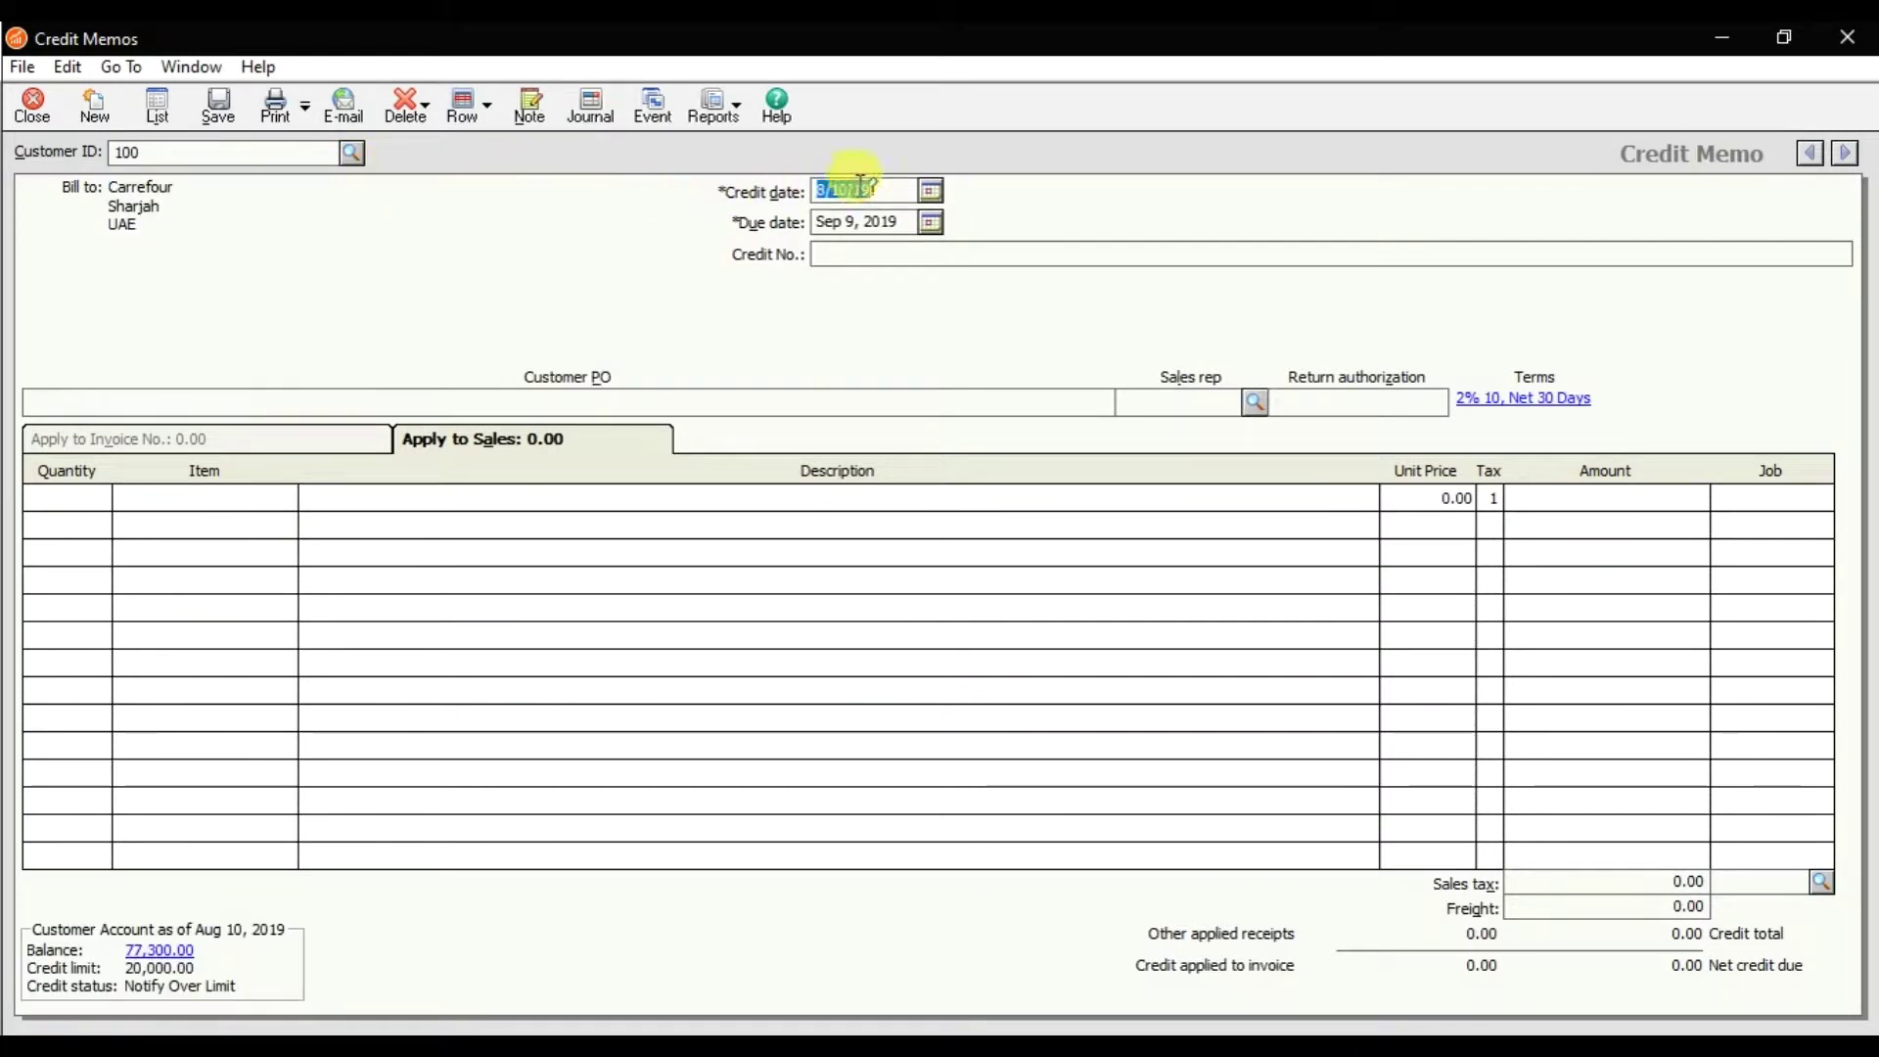
left_click(931, 196)
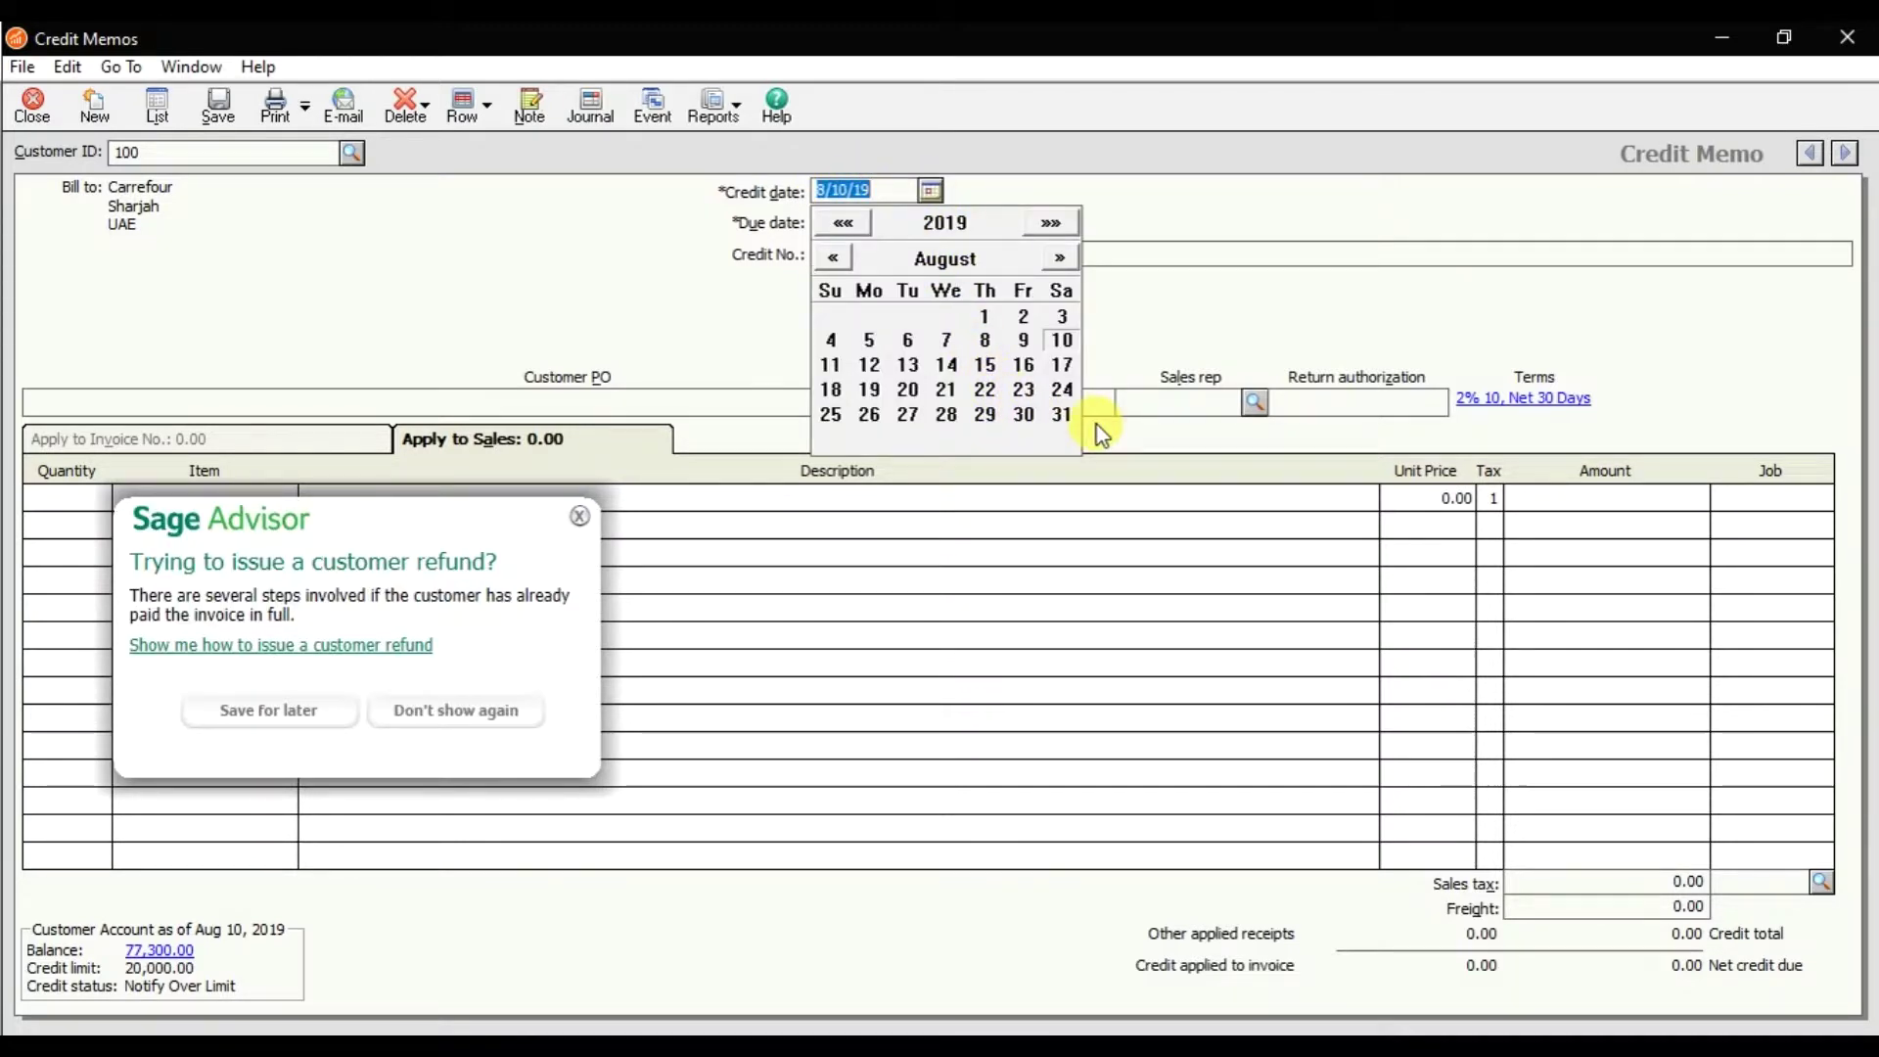
left_click(1061, 418)
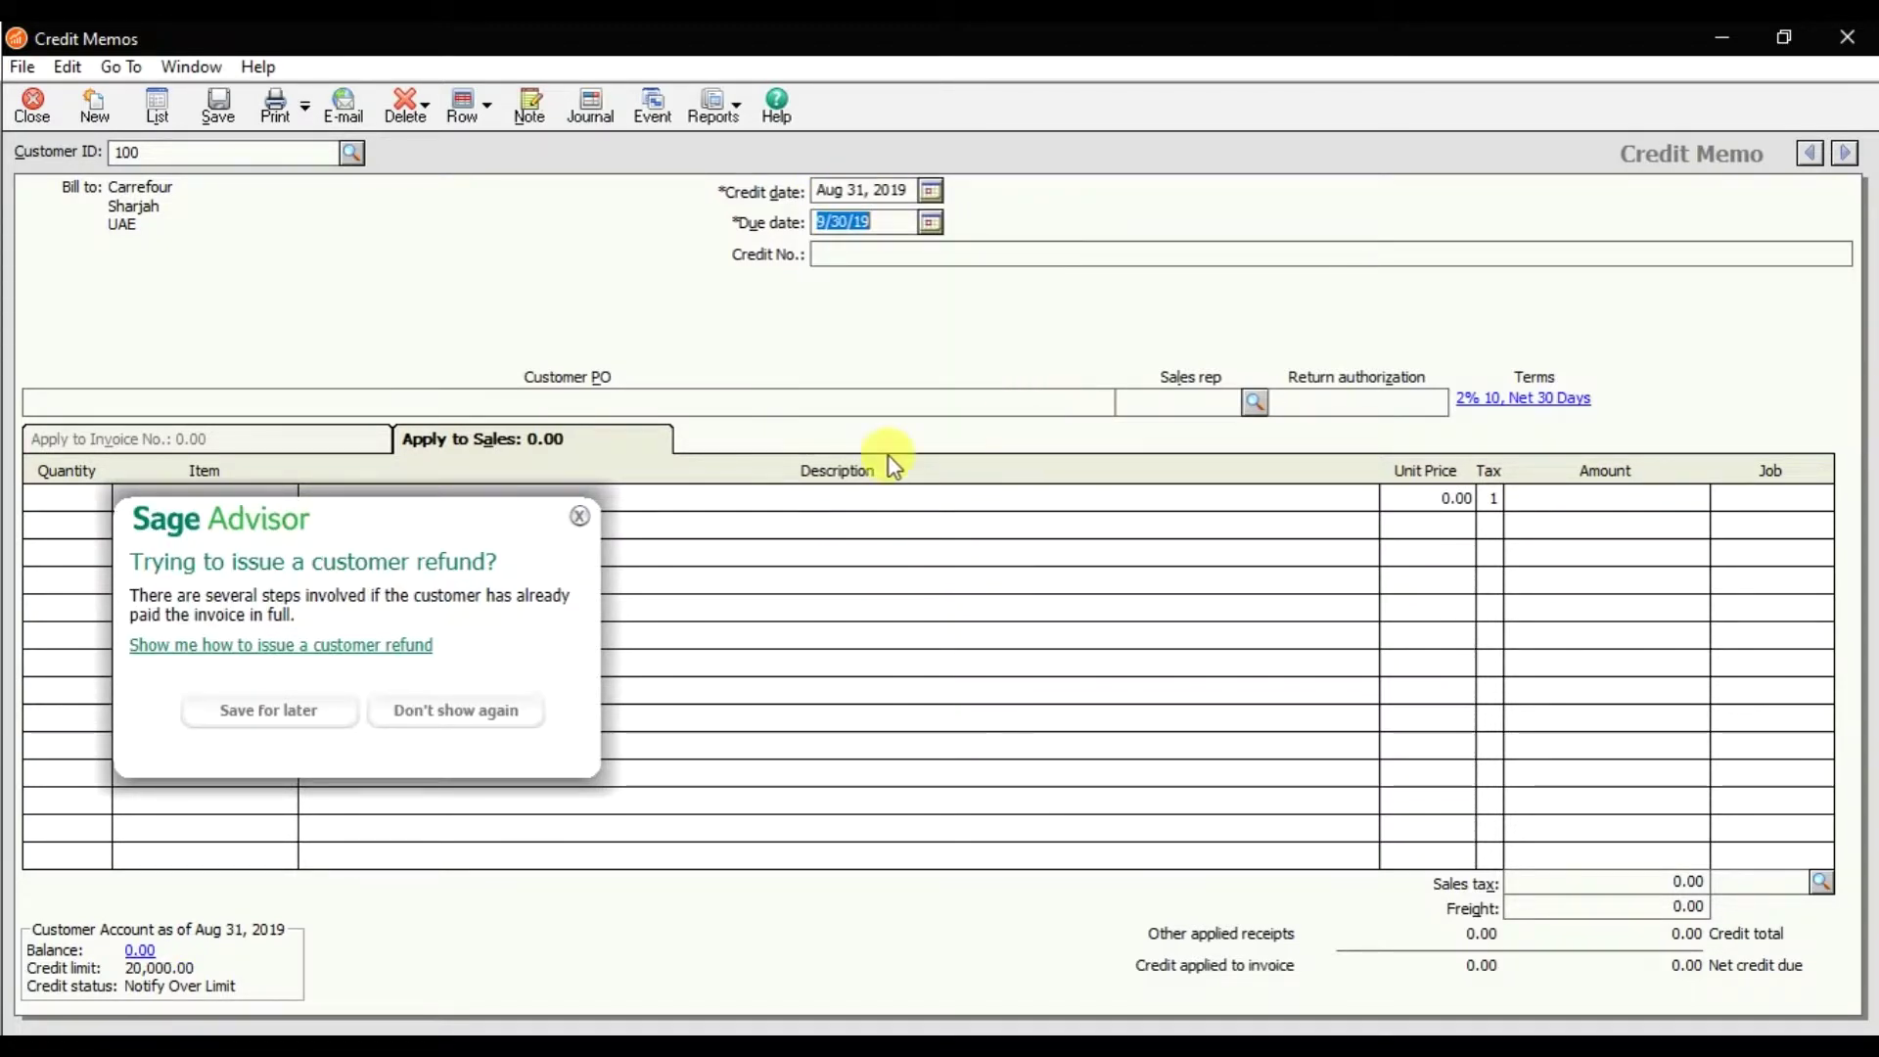
left_click(580, 516)
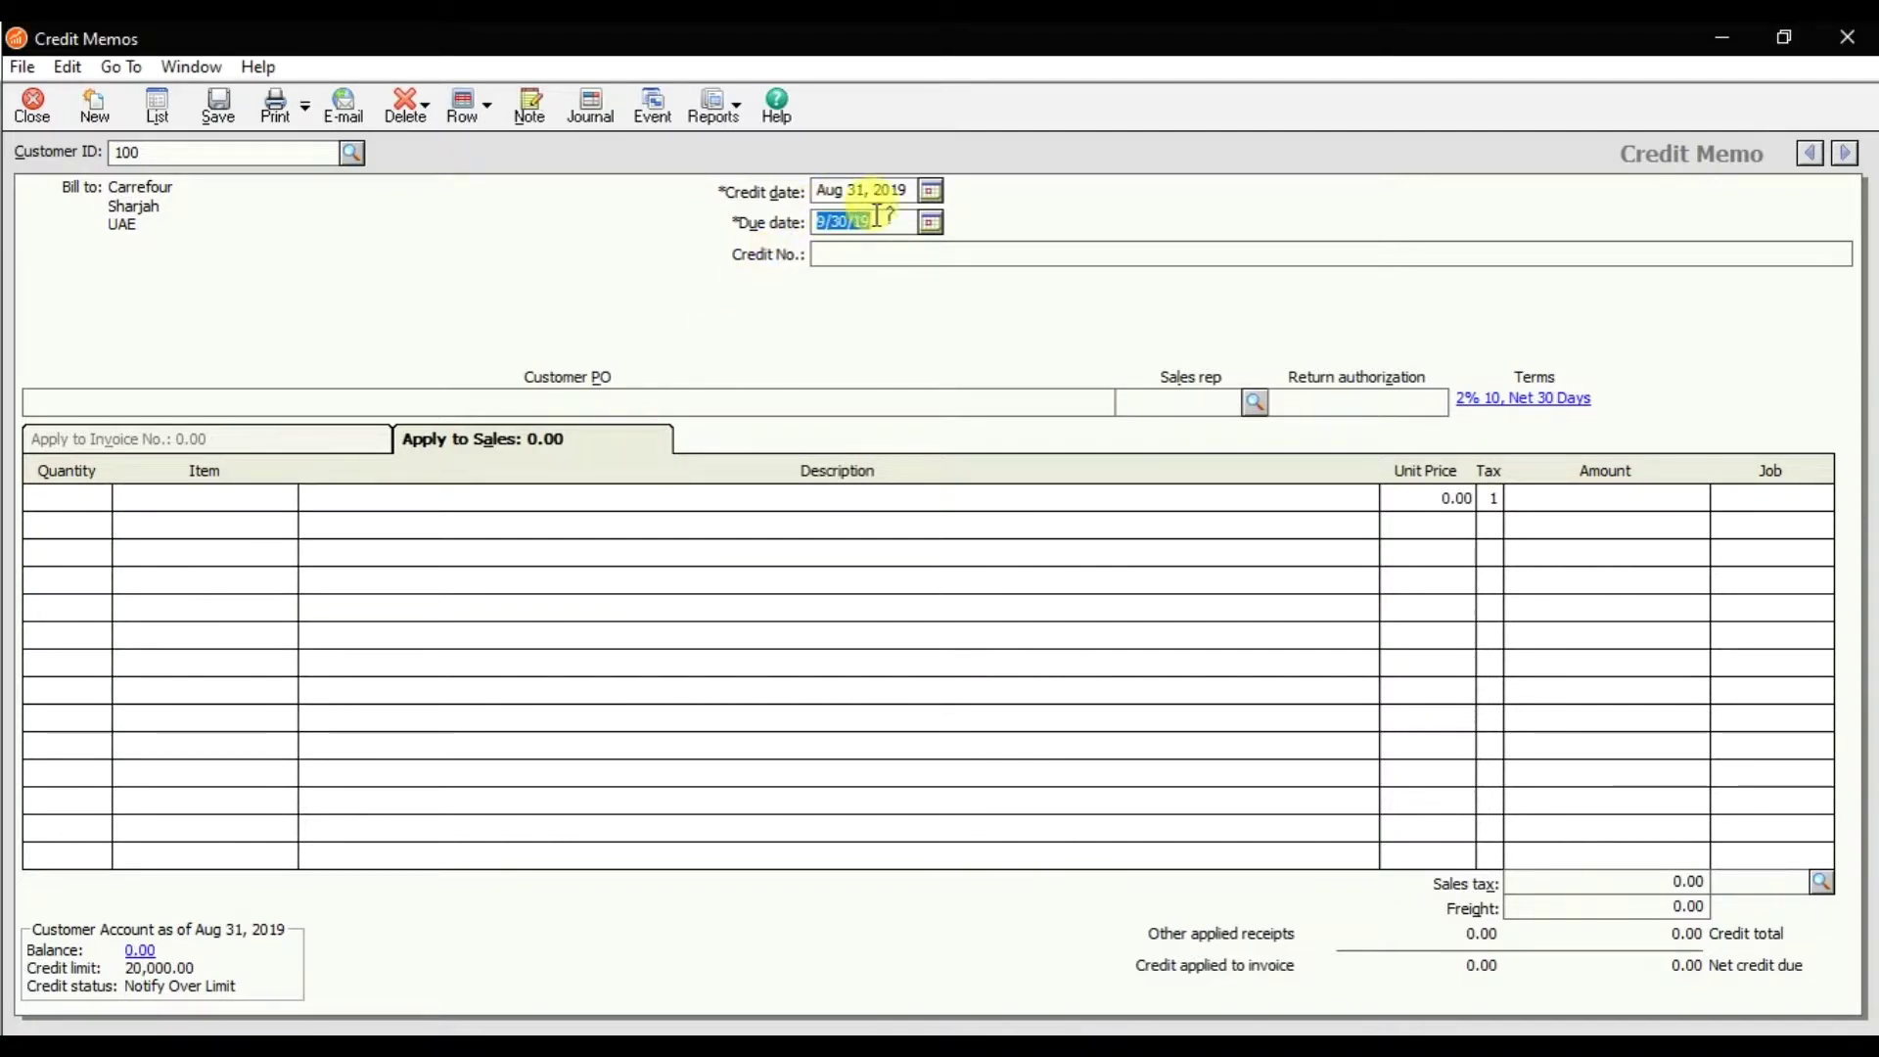
left_click(929, 224)
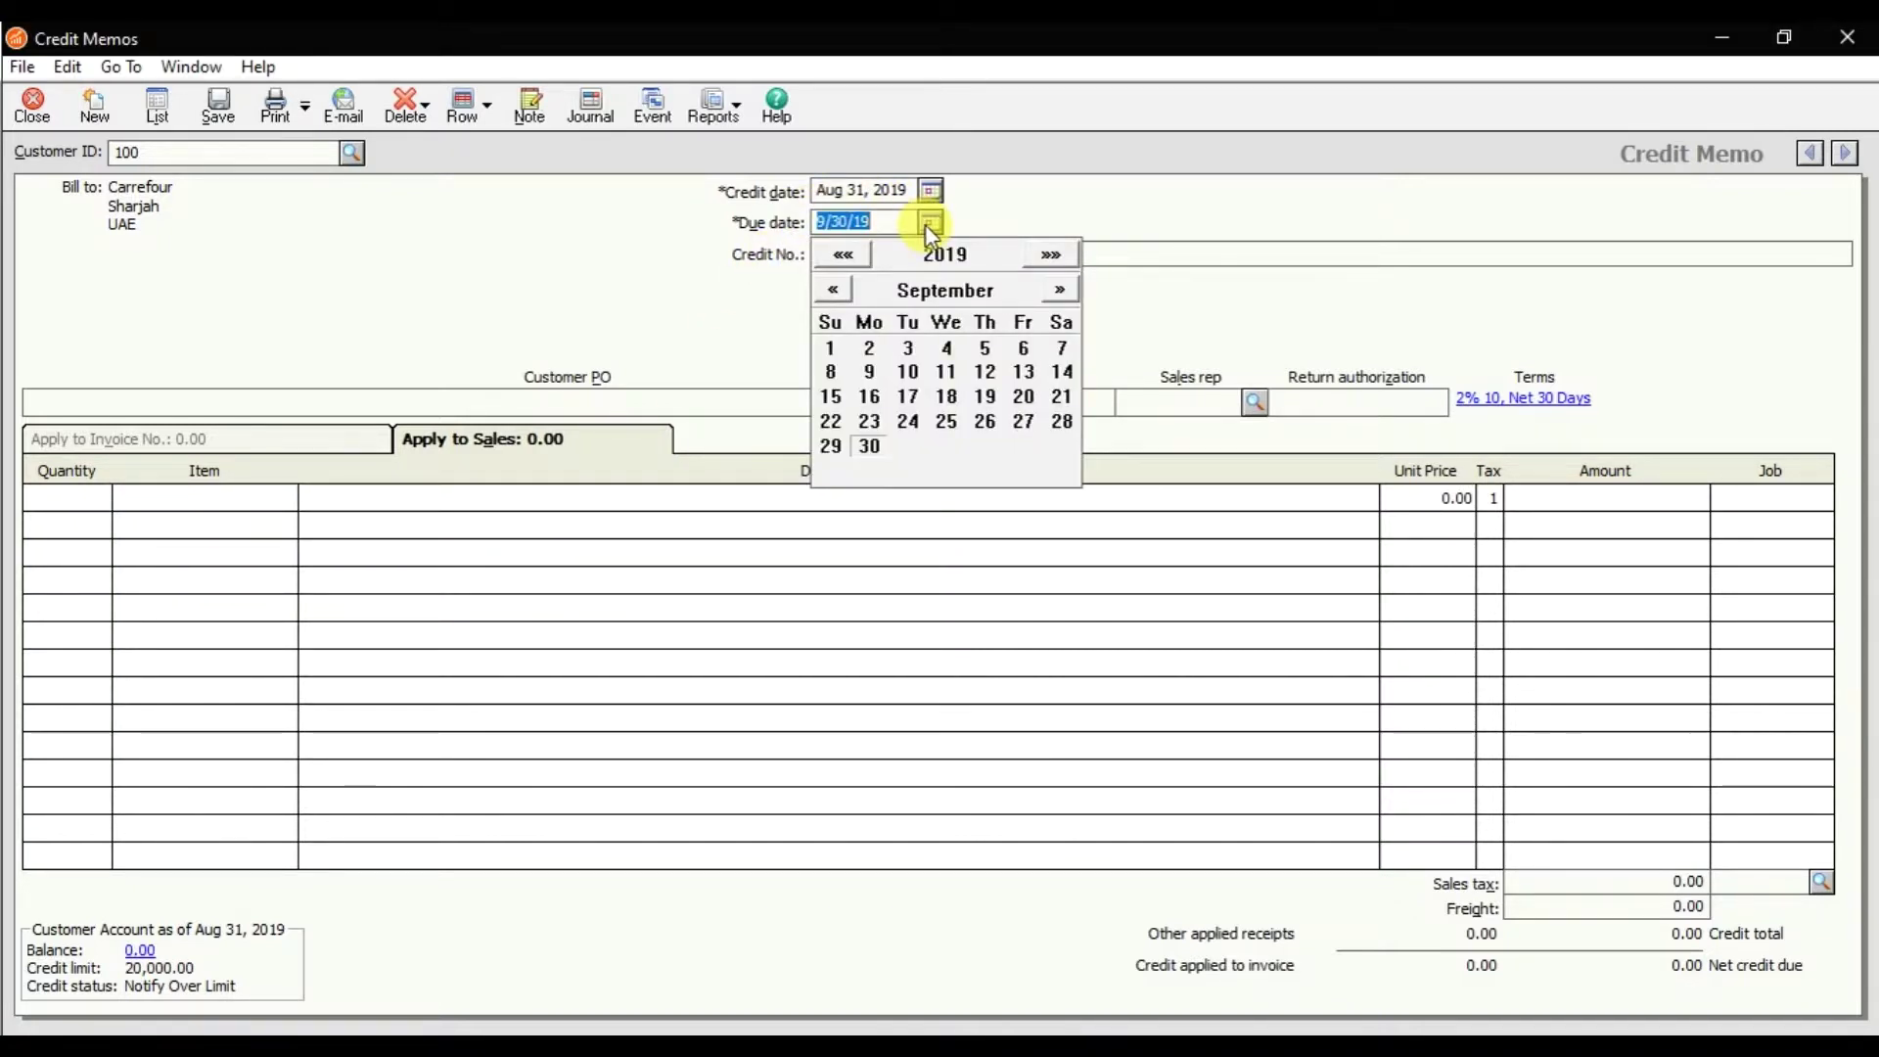
left_click(986, 350)
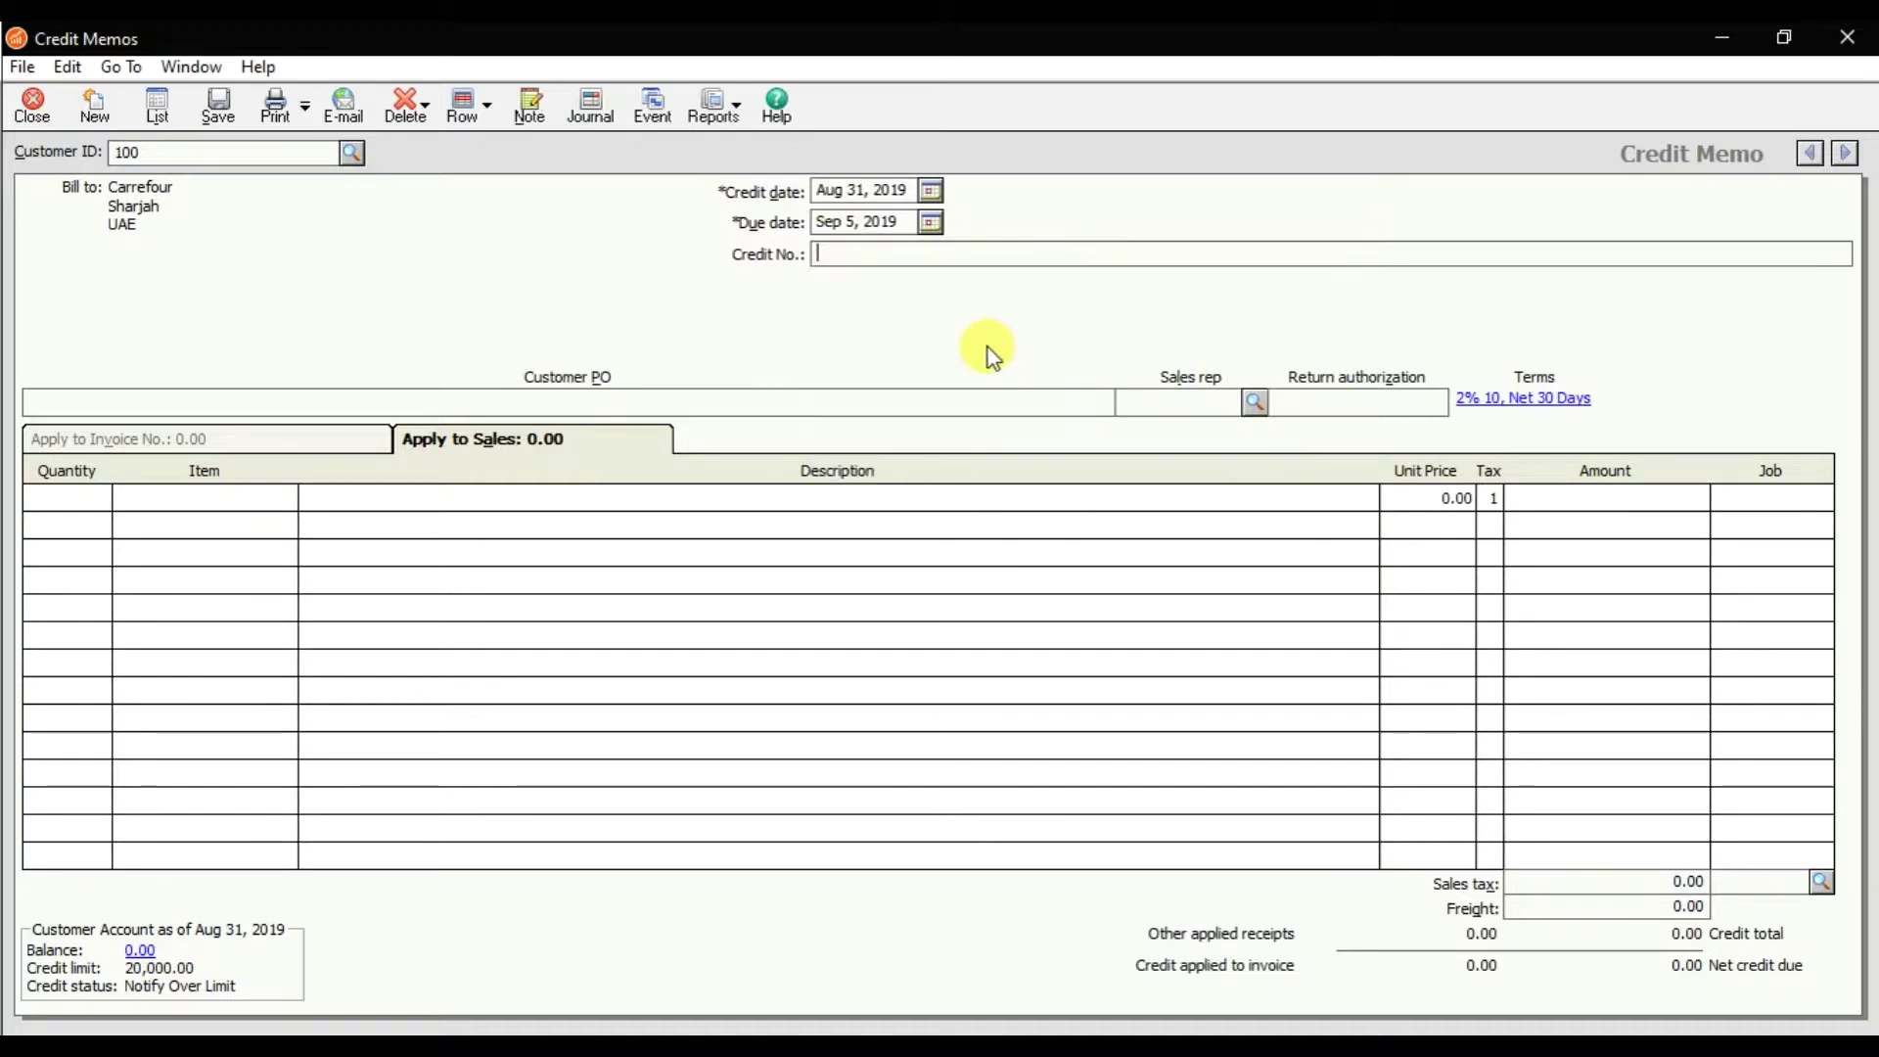
- Enter 2525 as the credit memo number
left_click(937, 262)
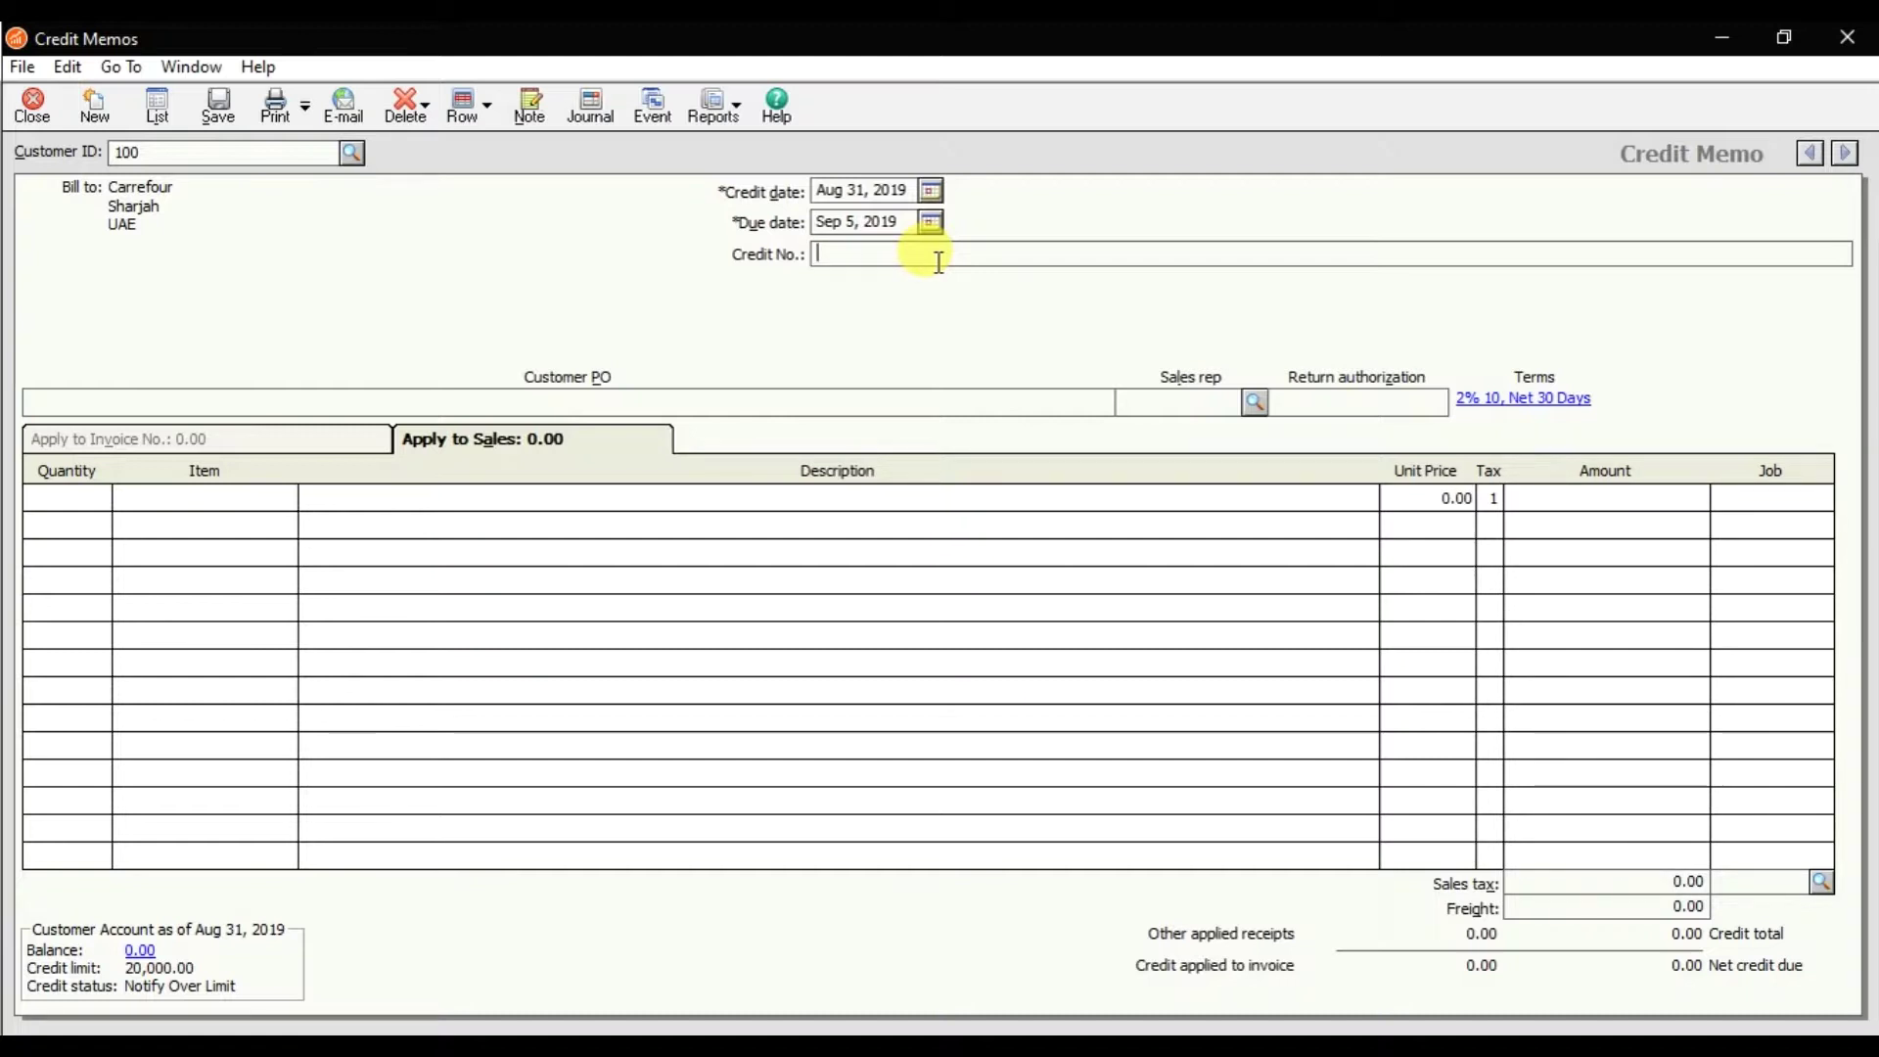
type("2525")
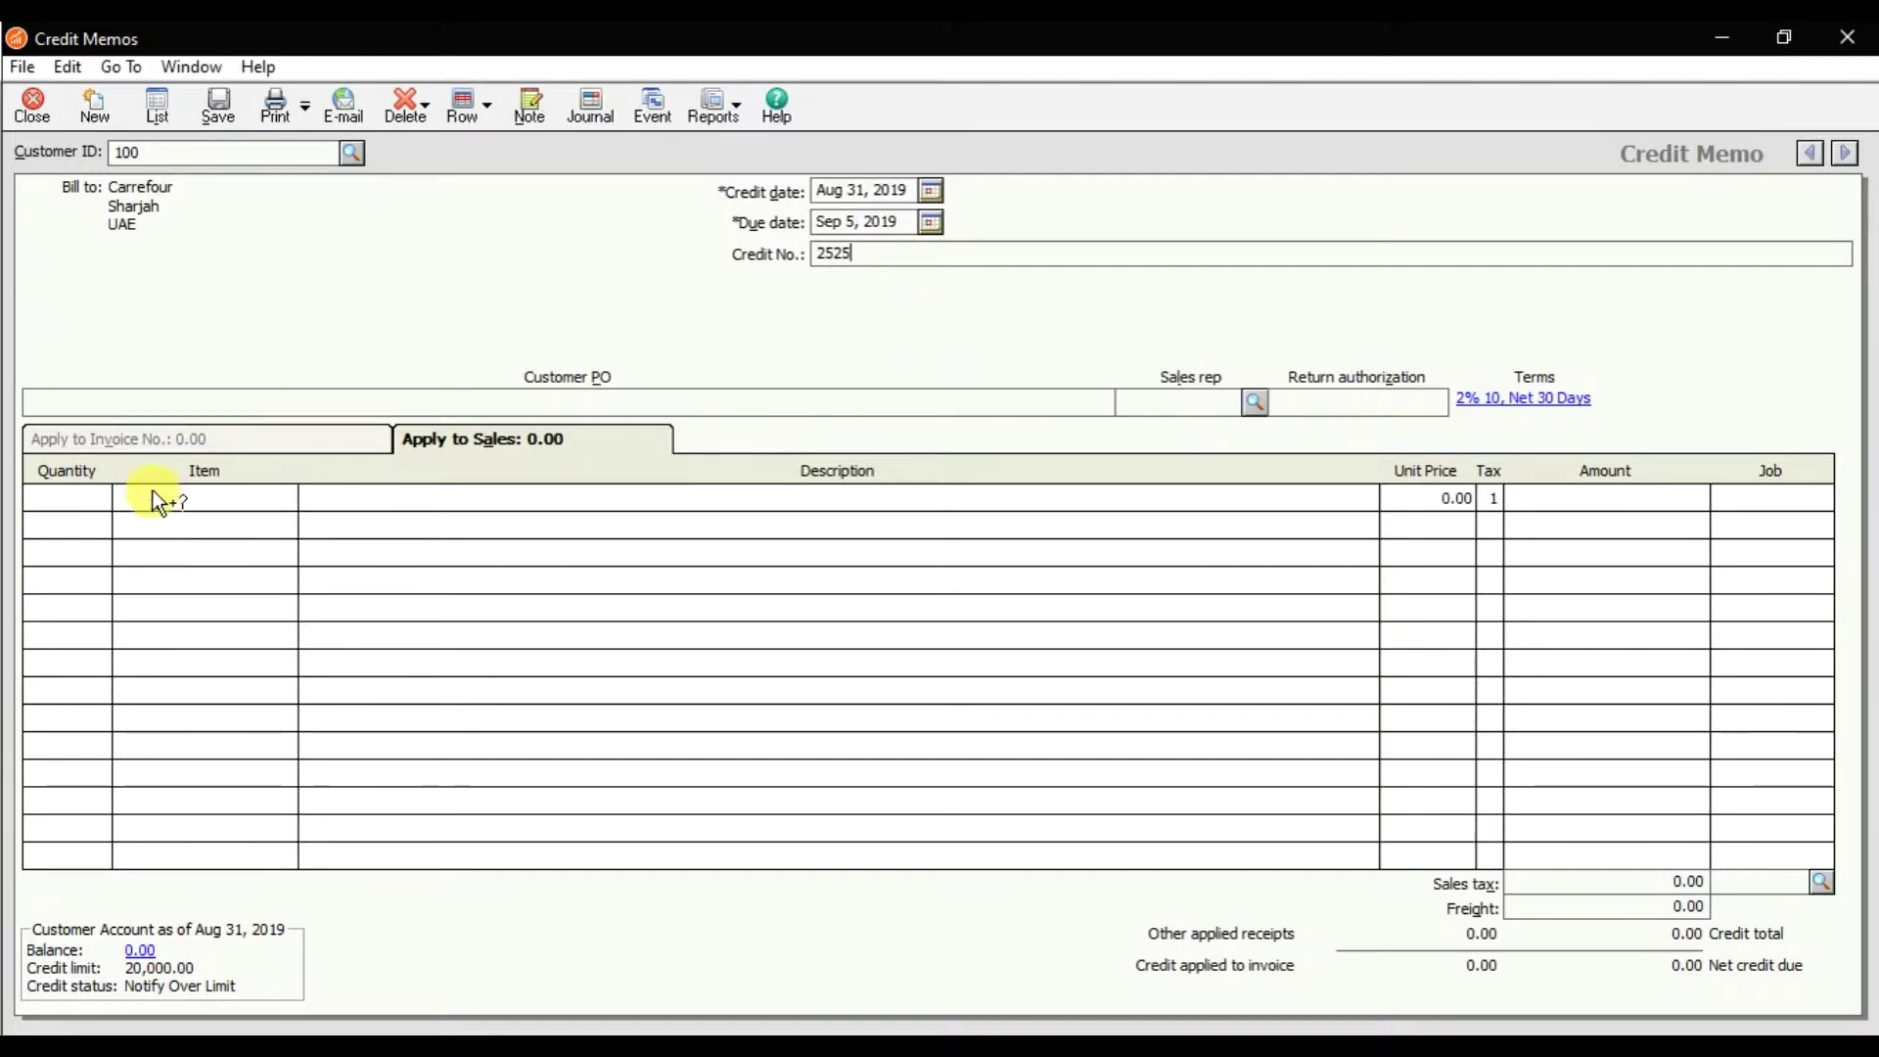
left_click(90, 439)
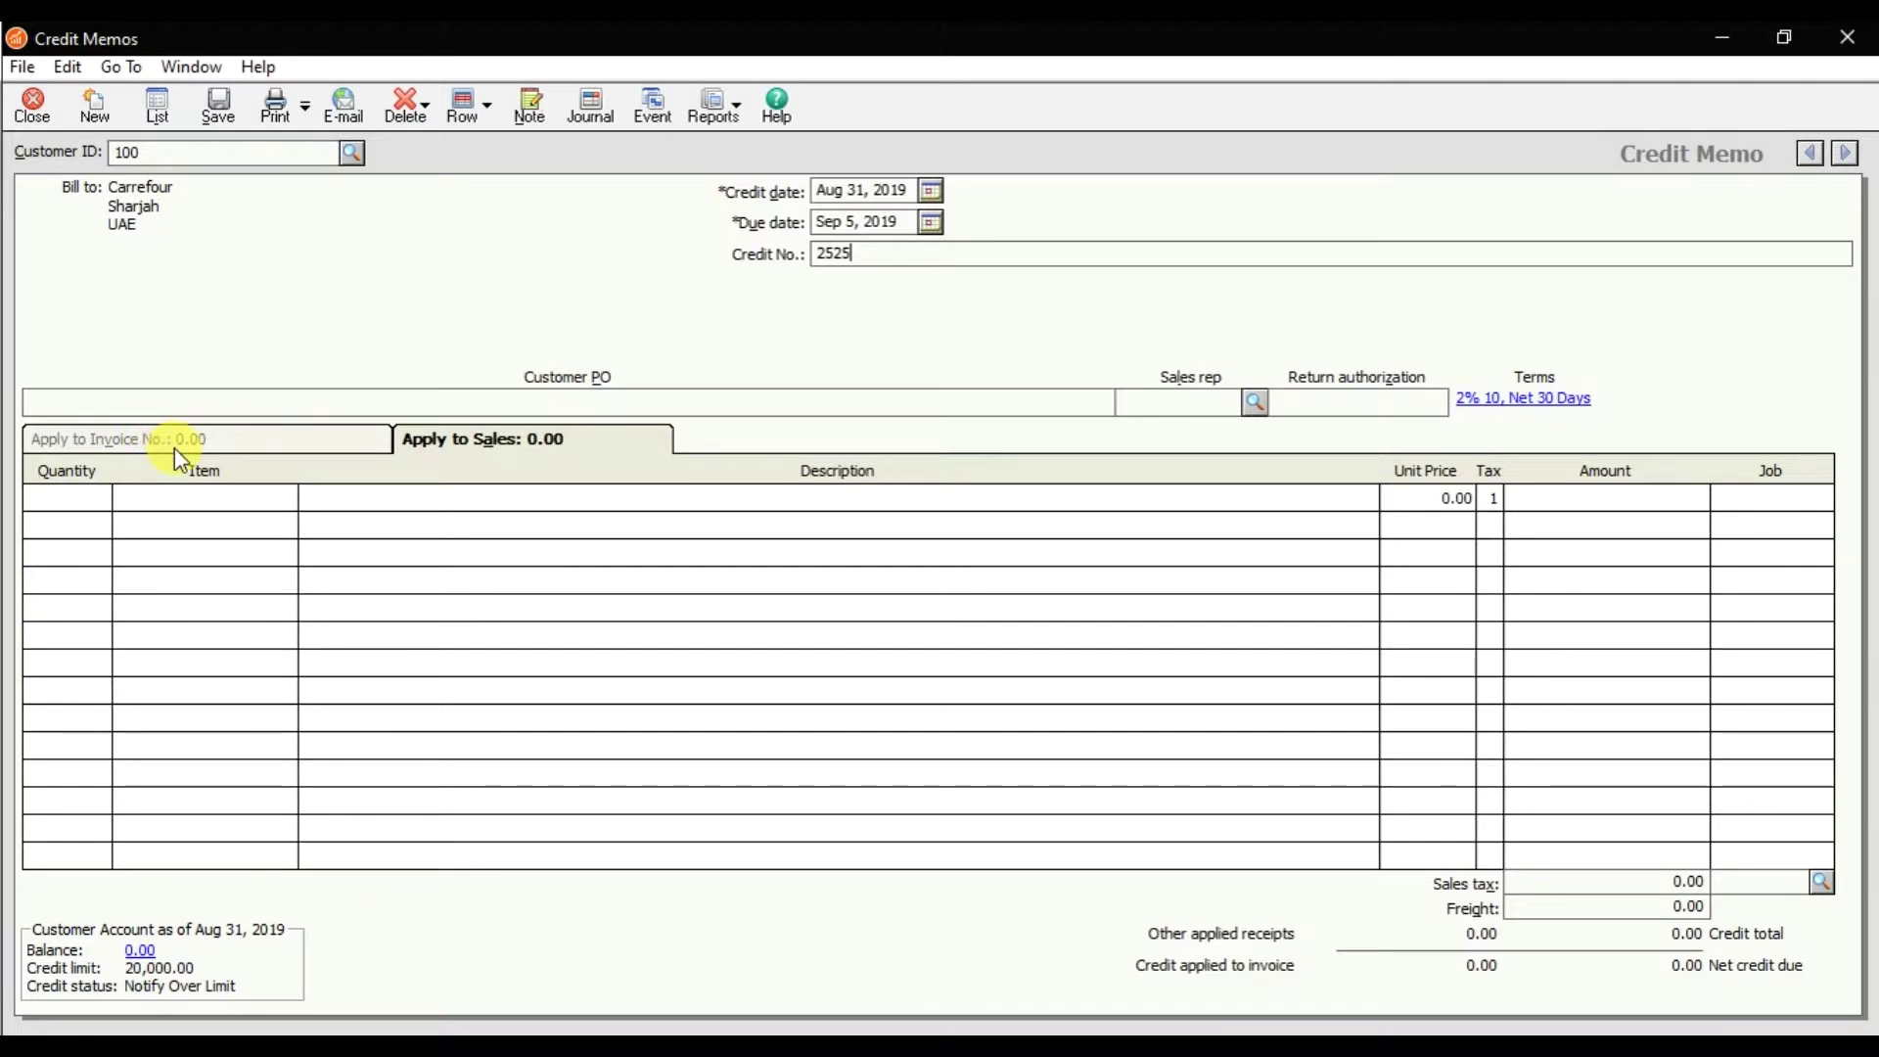
- Add a line crediting 5 of item 1000 Keyboard at 30.00 each, totalling 150.00
left_click(98, 498)
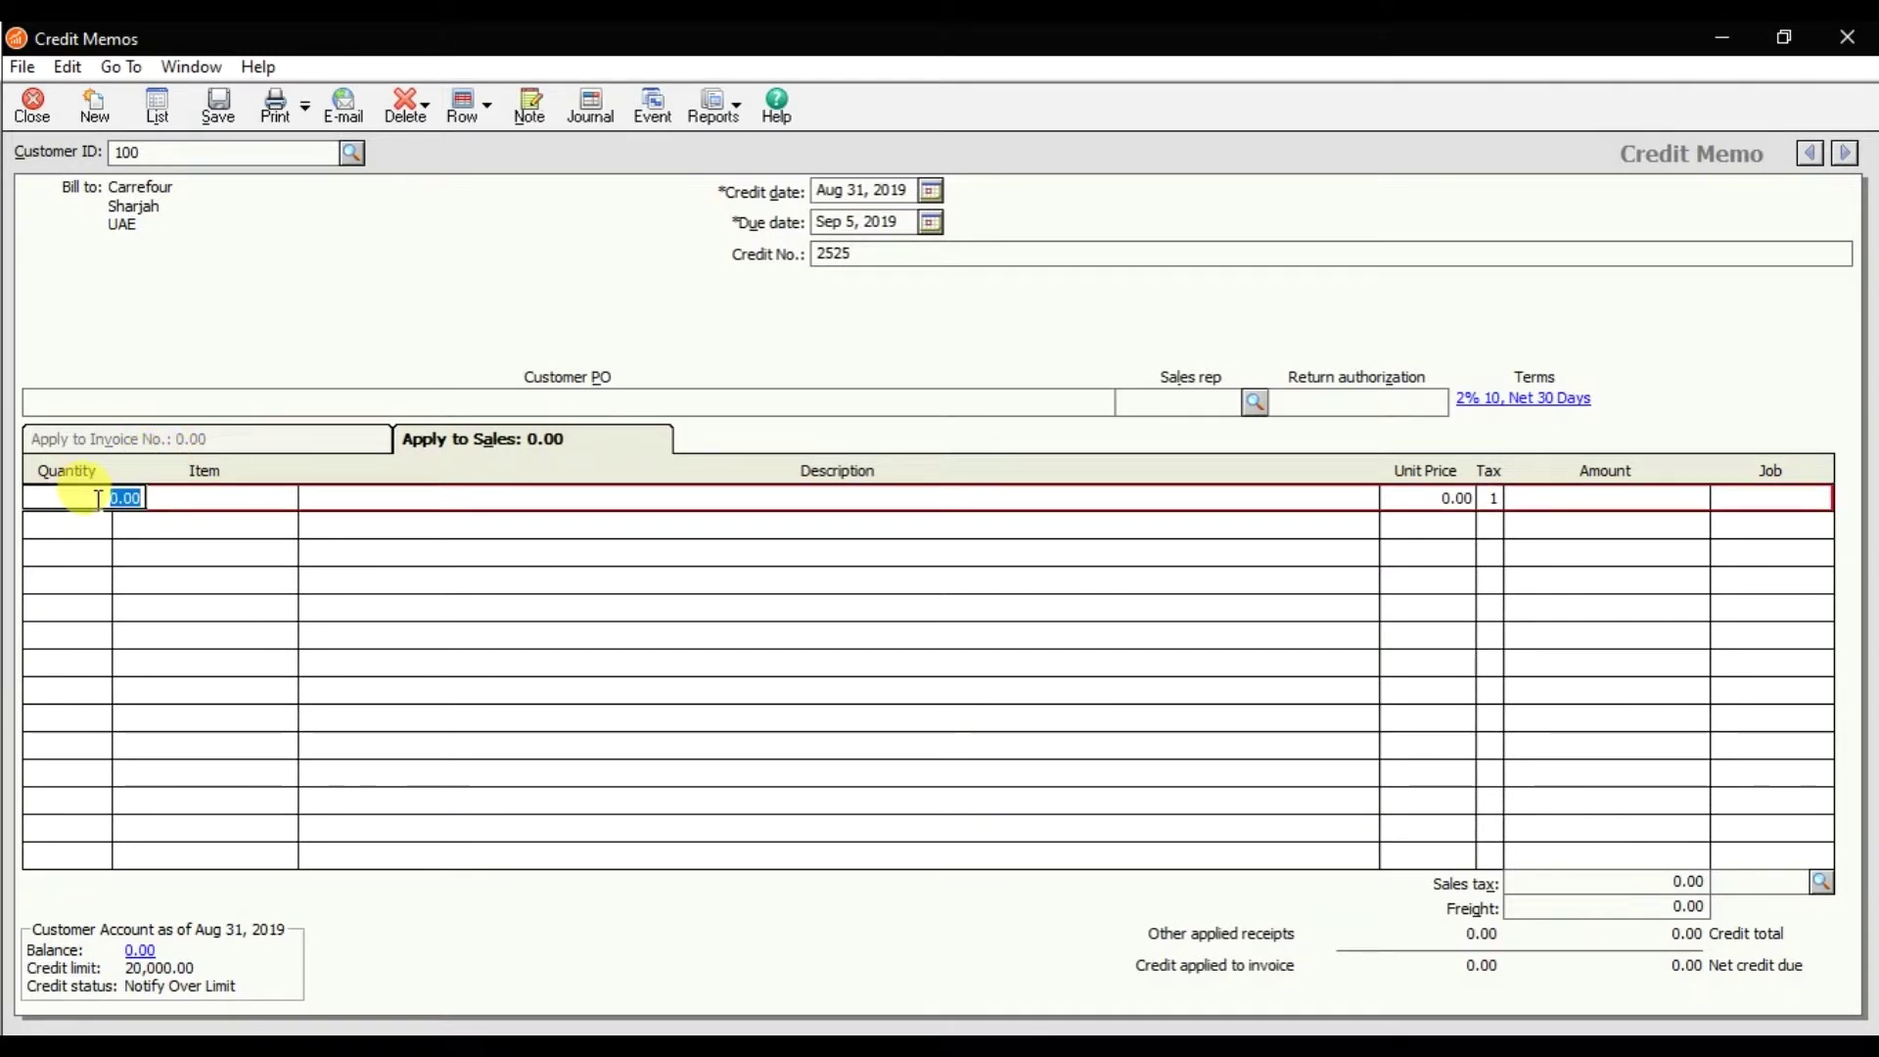
type("5")
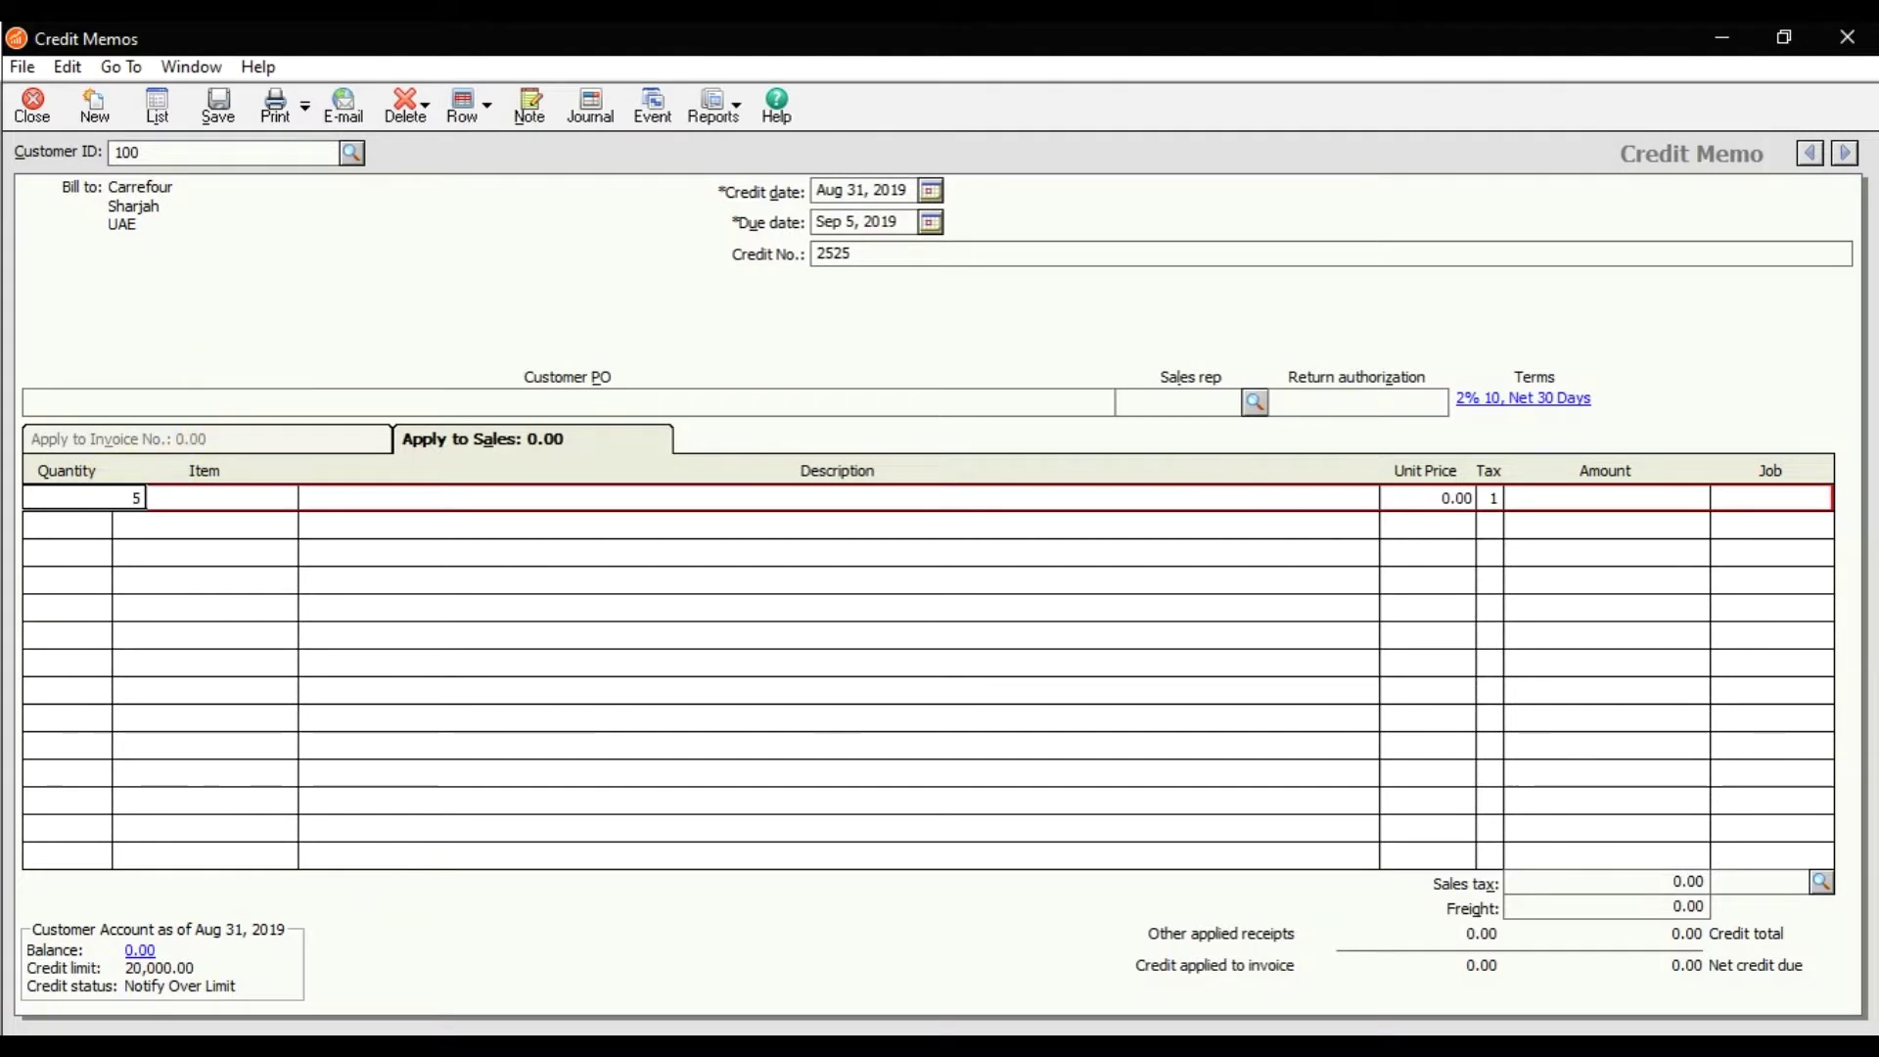
key("Tab")
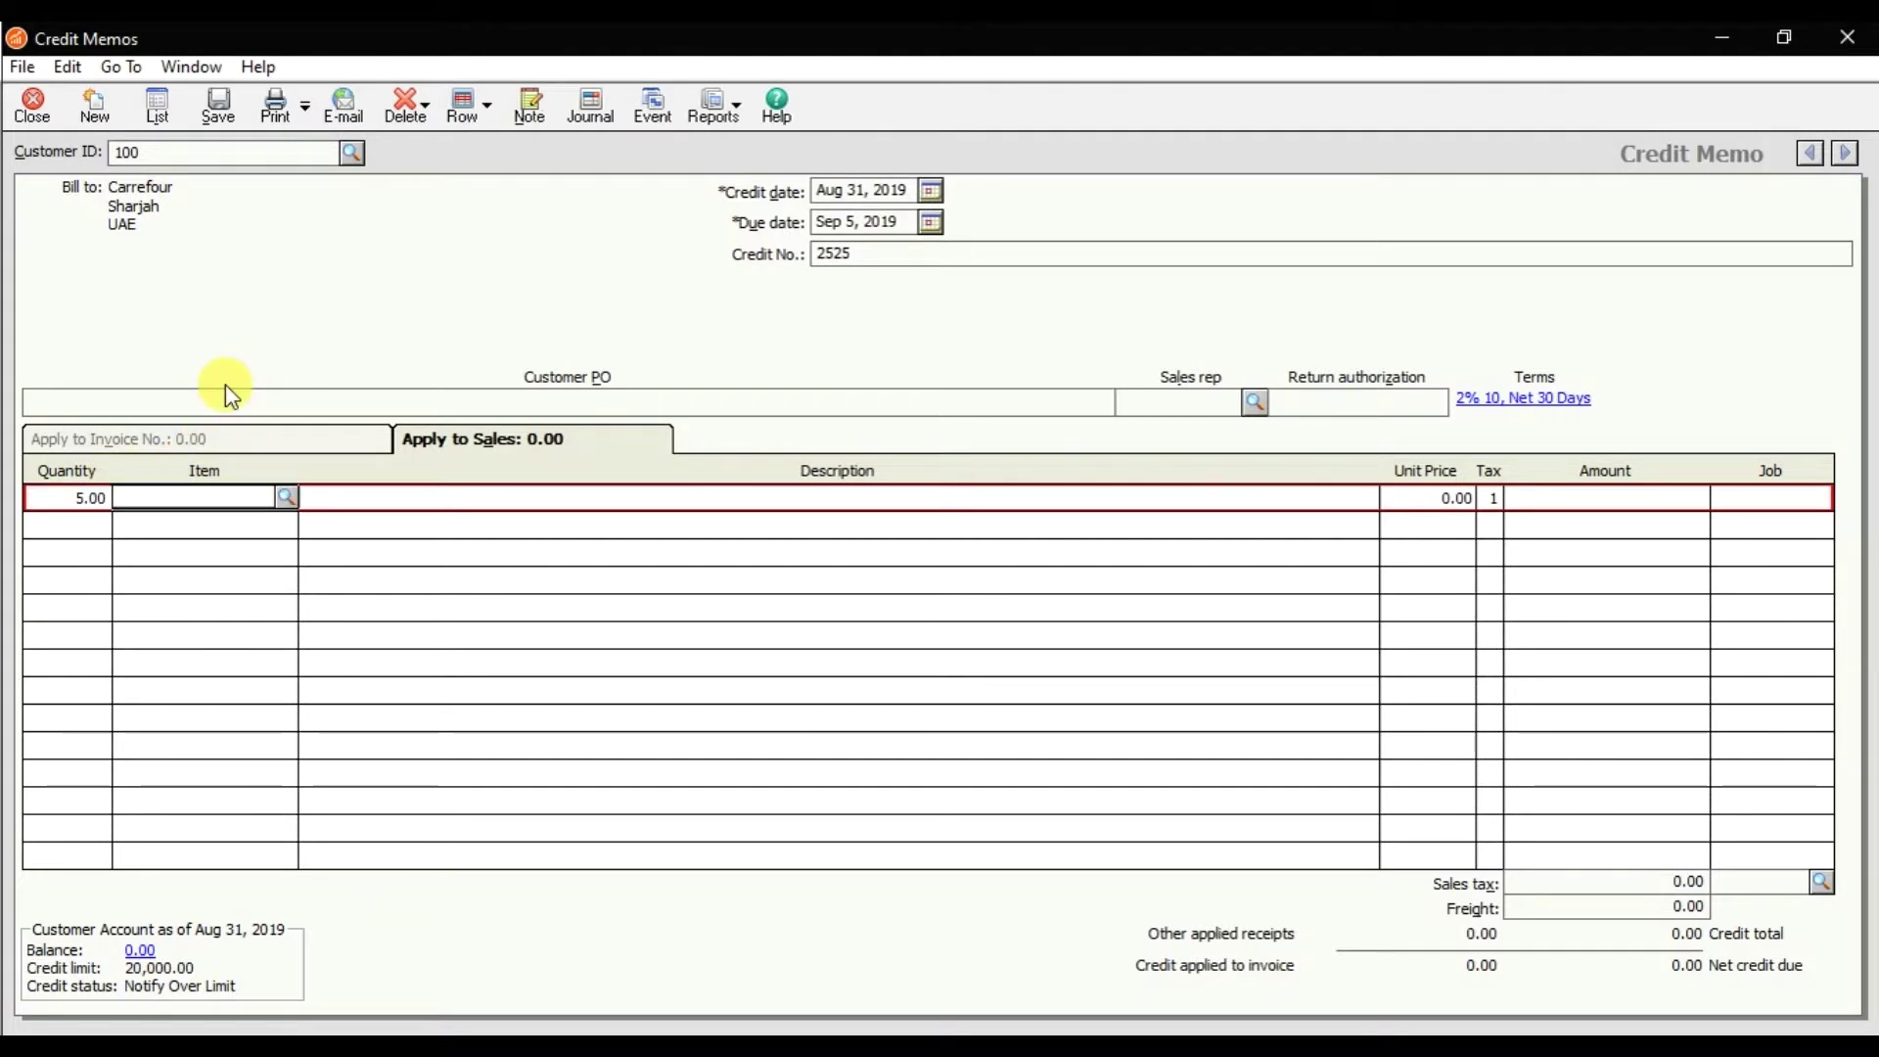
left_click(284, 501)
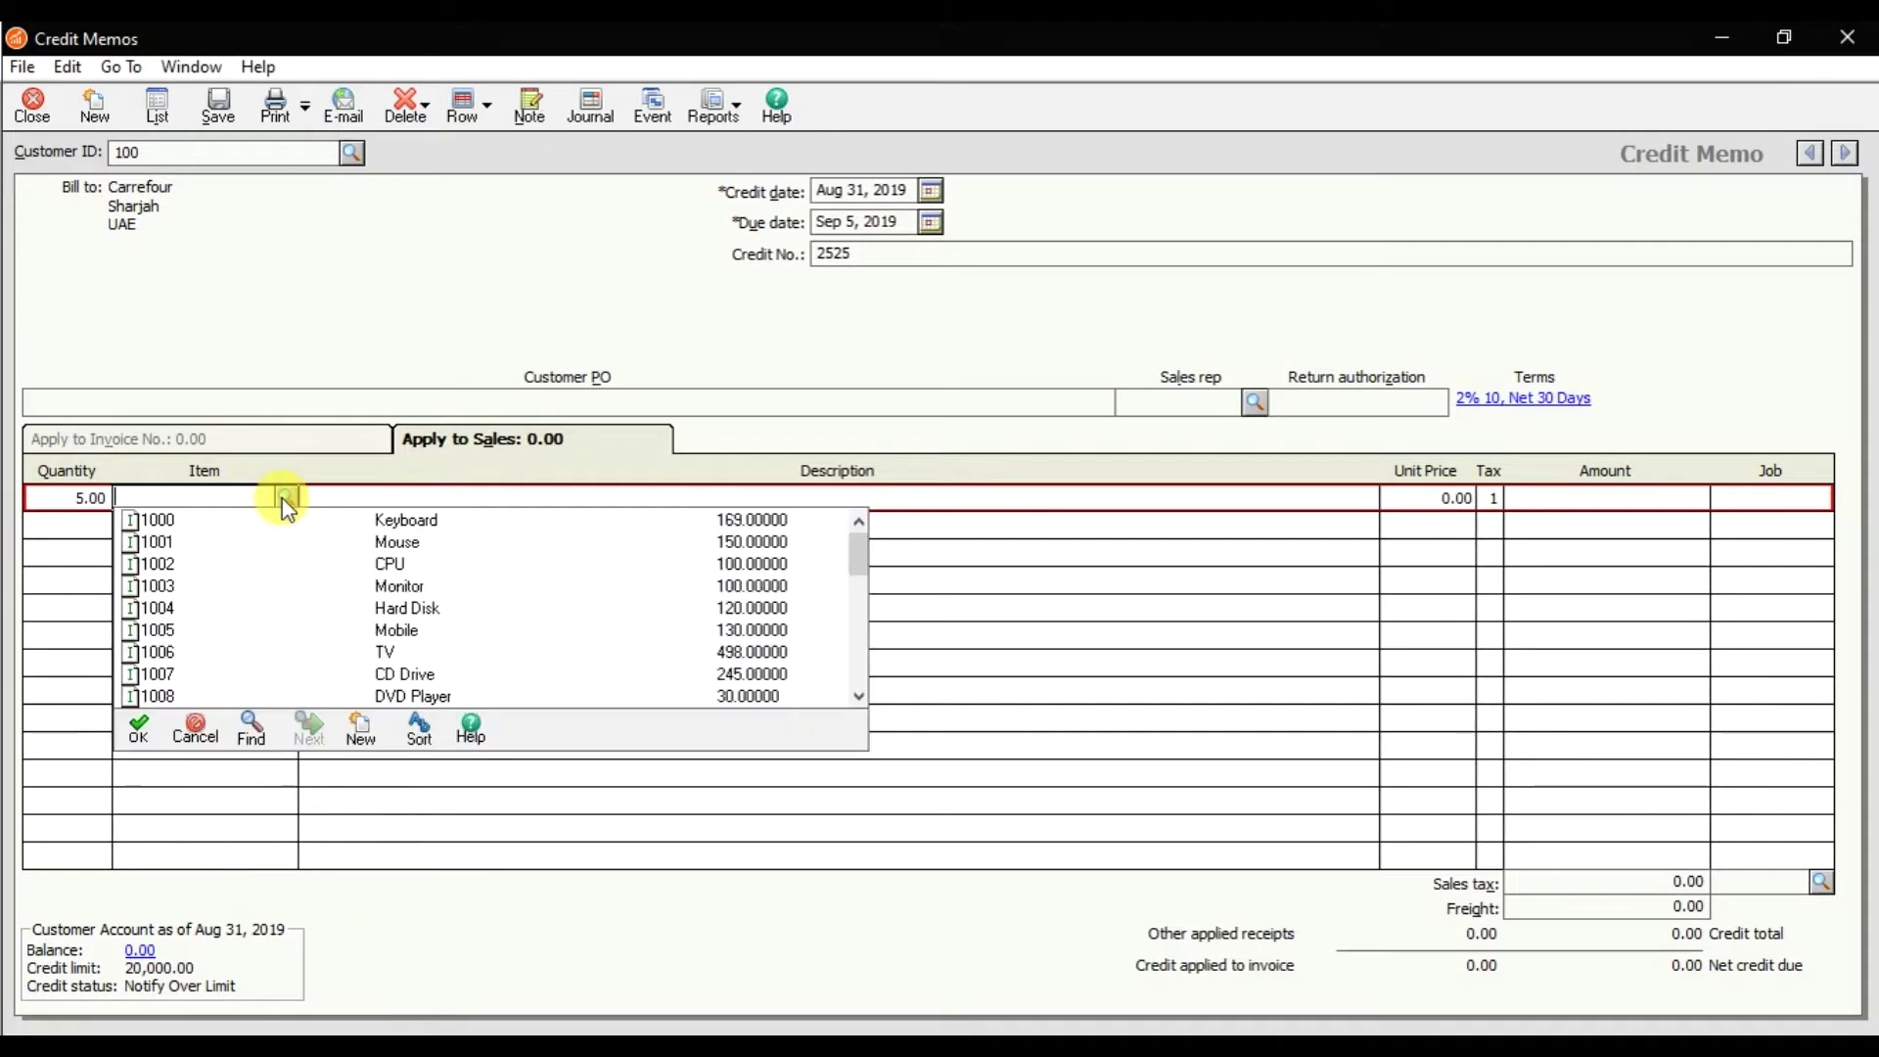
left_click(279, 519)
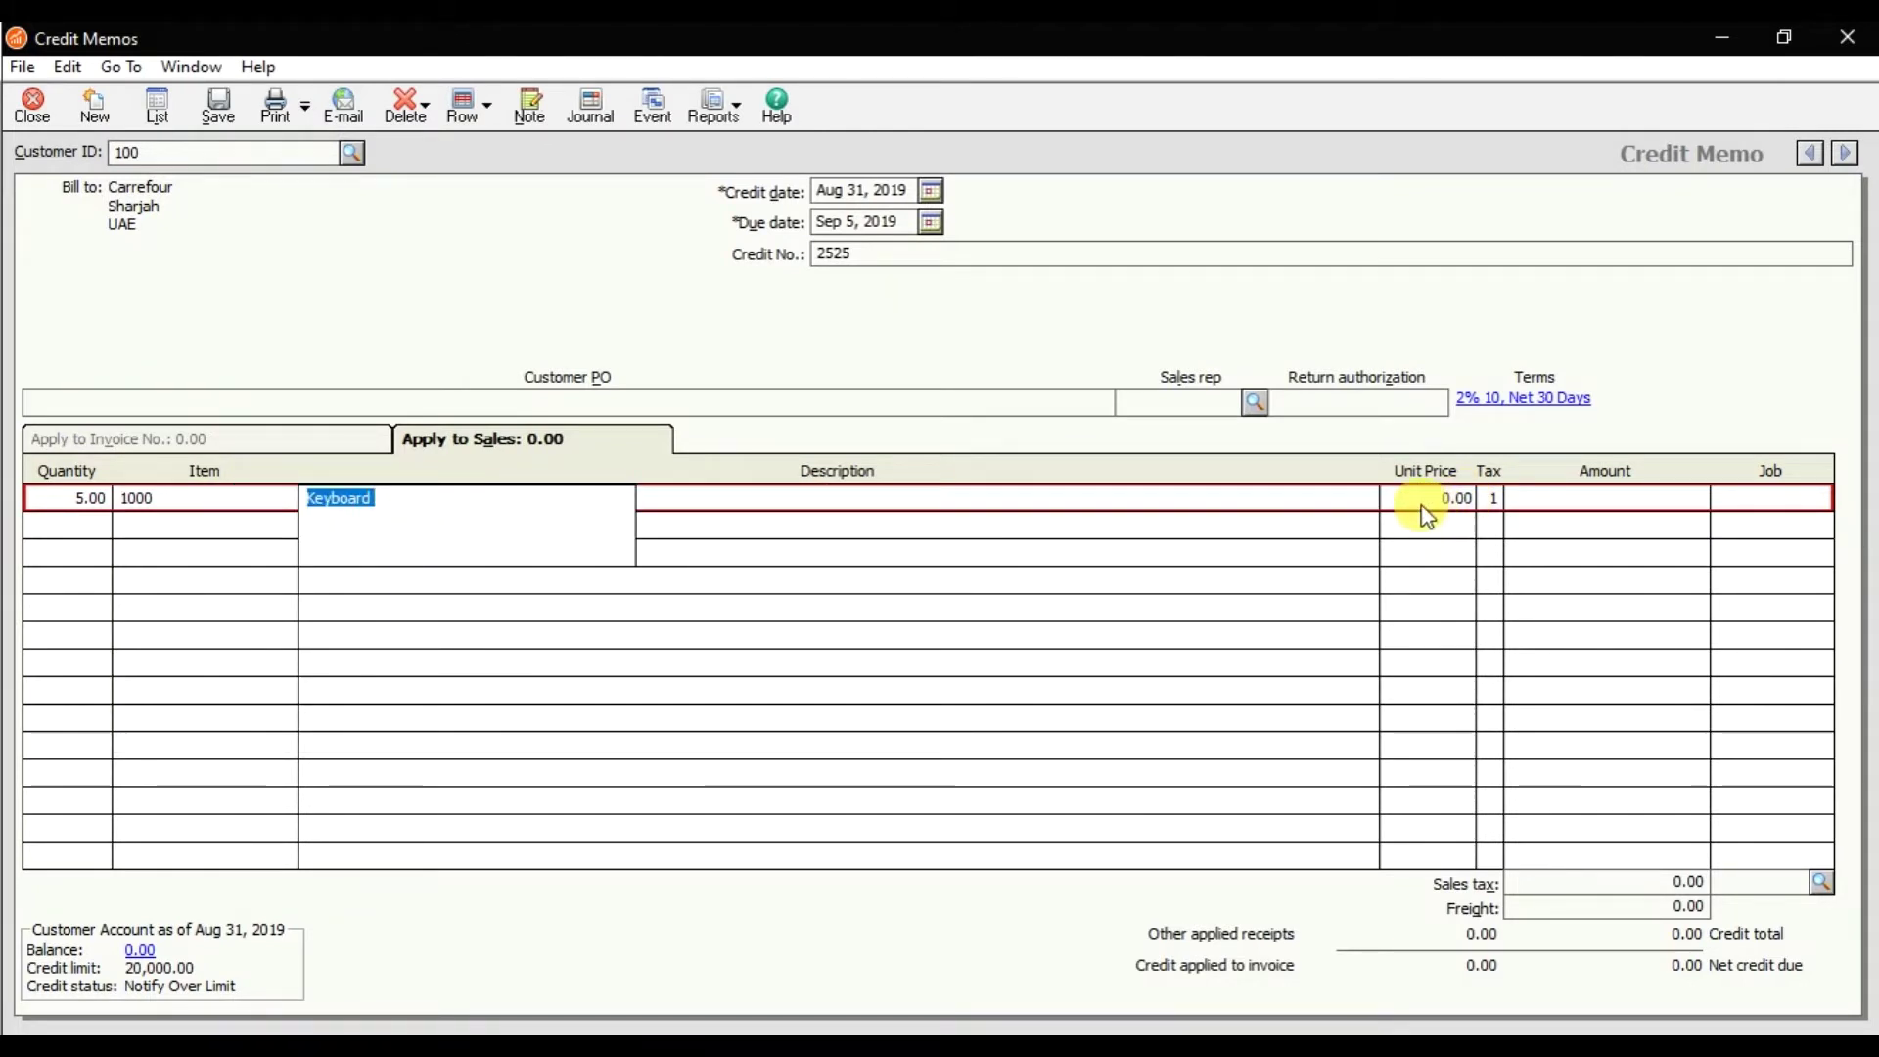
left_click(1387, 492)
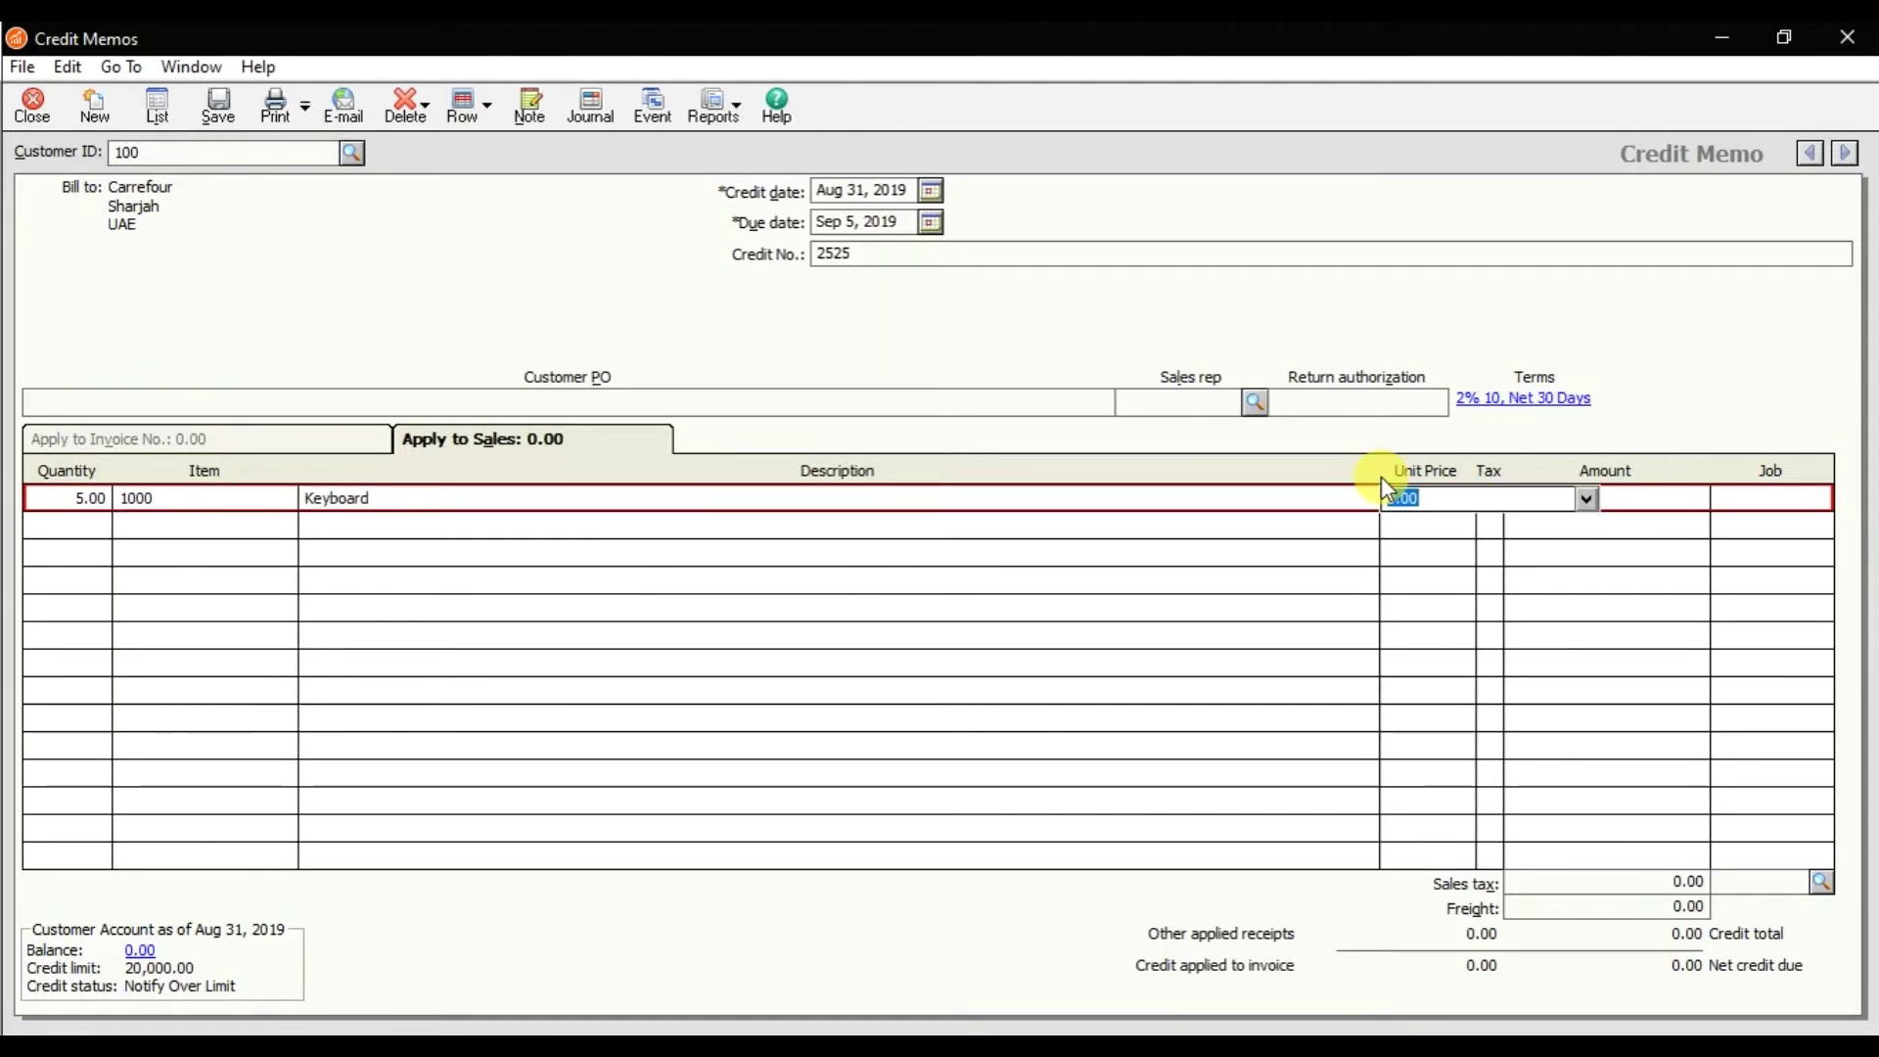
type("30")
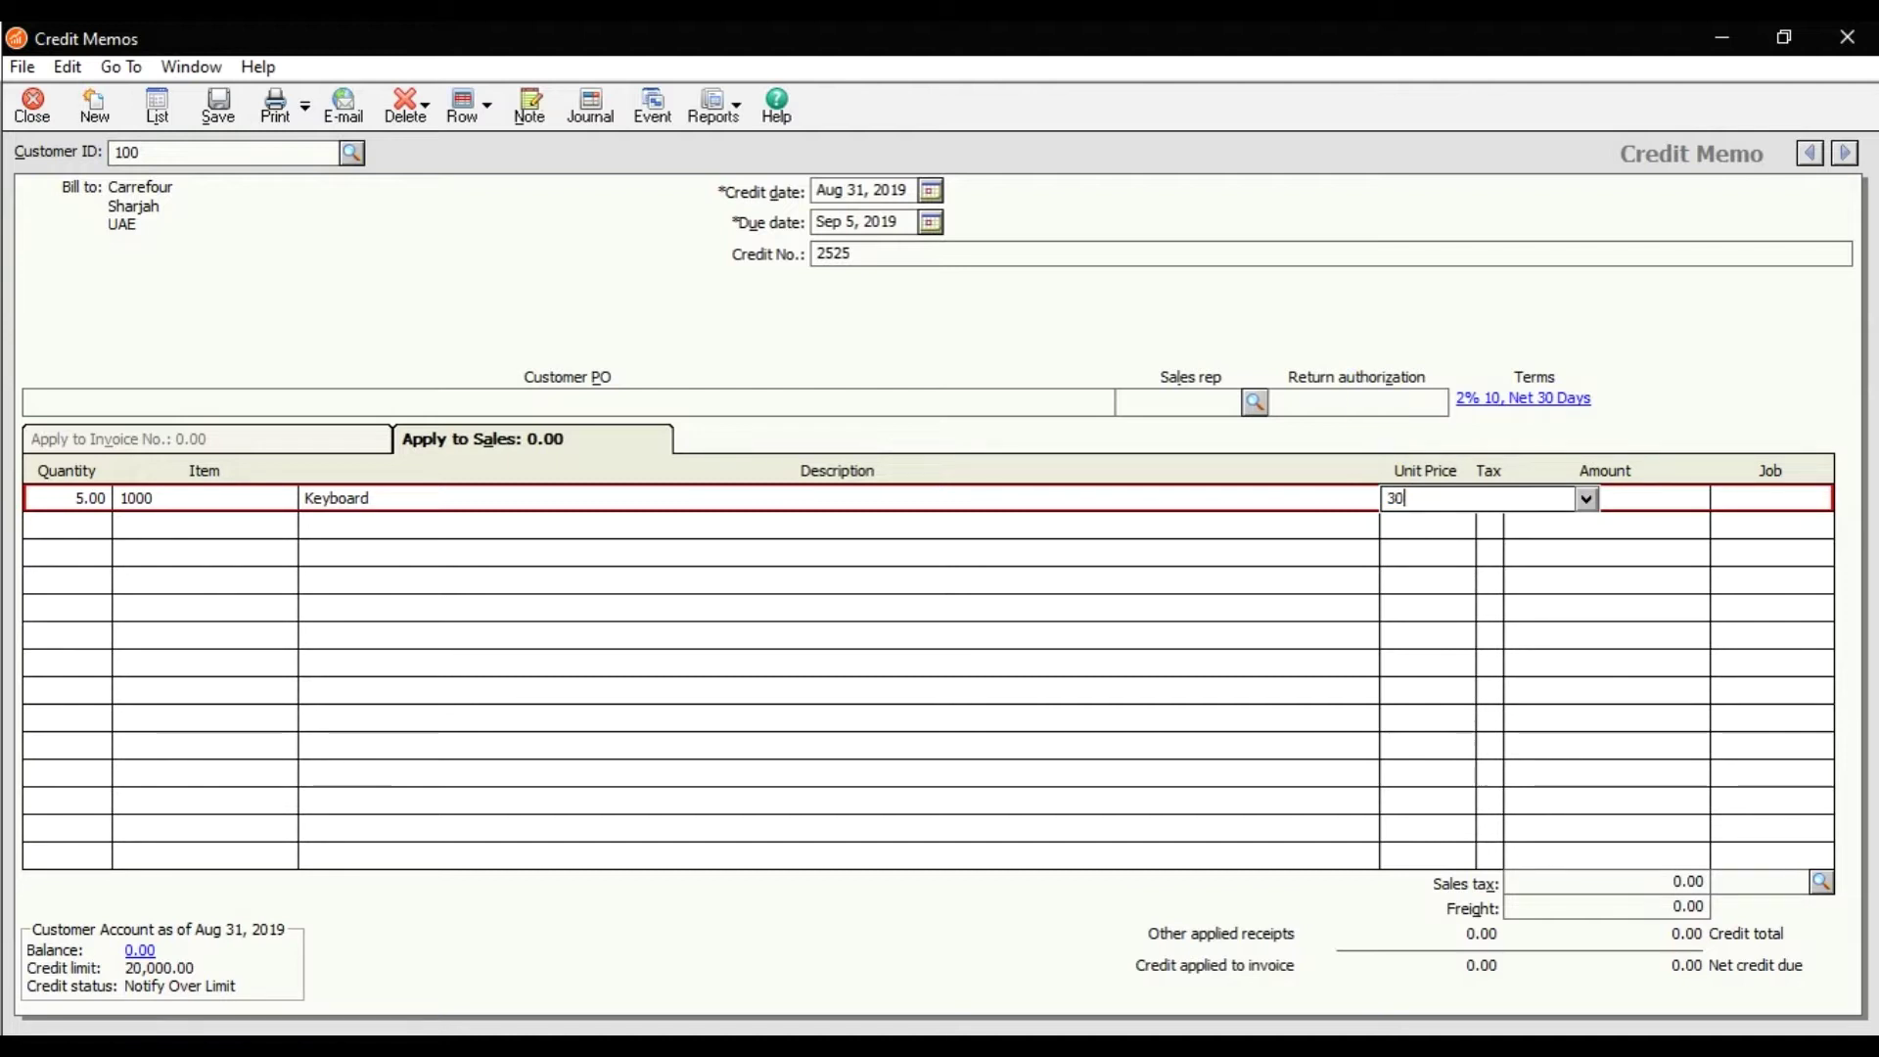
key("Tab")
key("Tab")
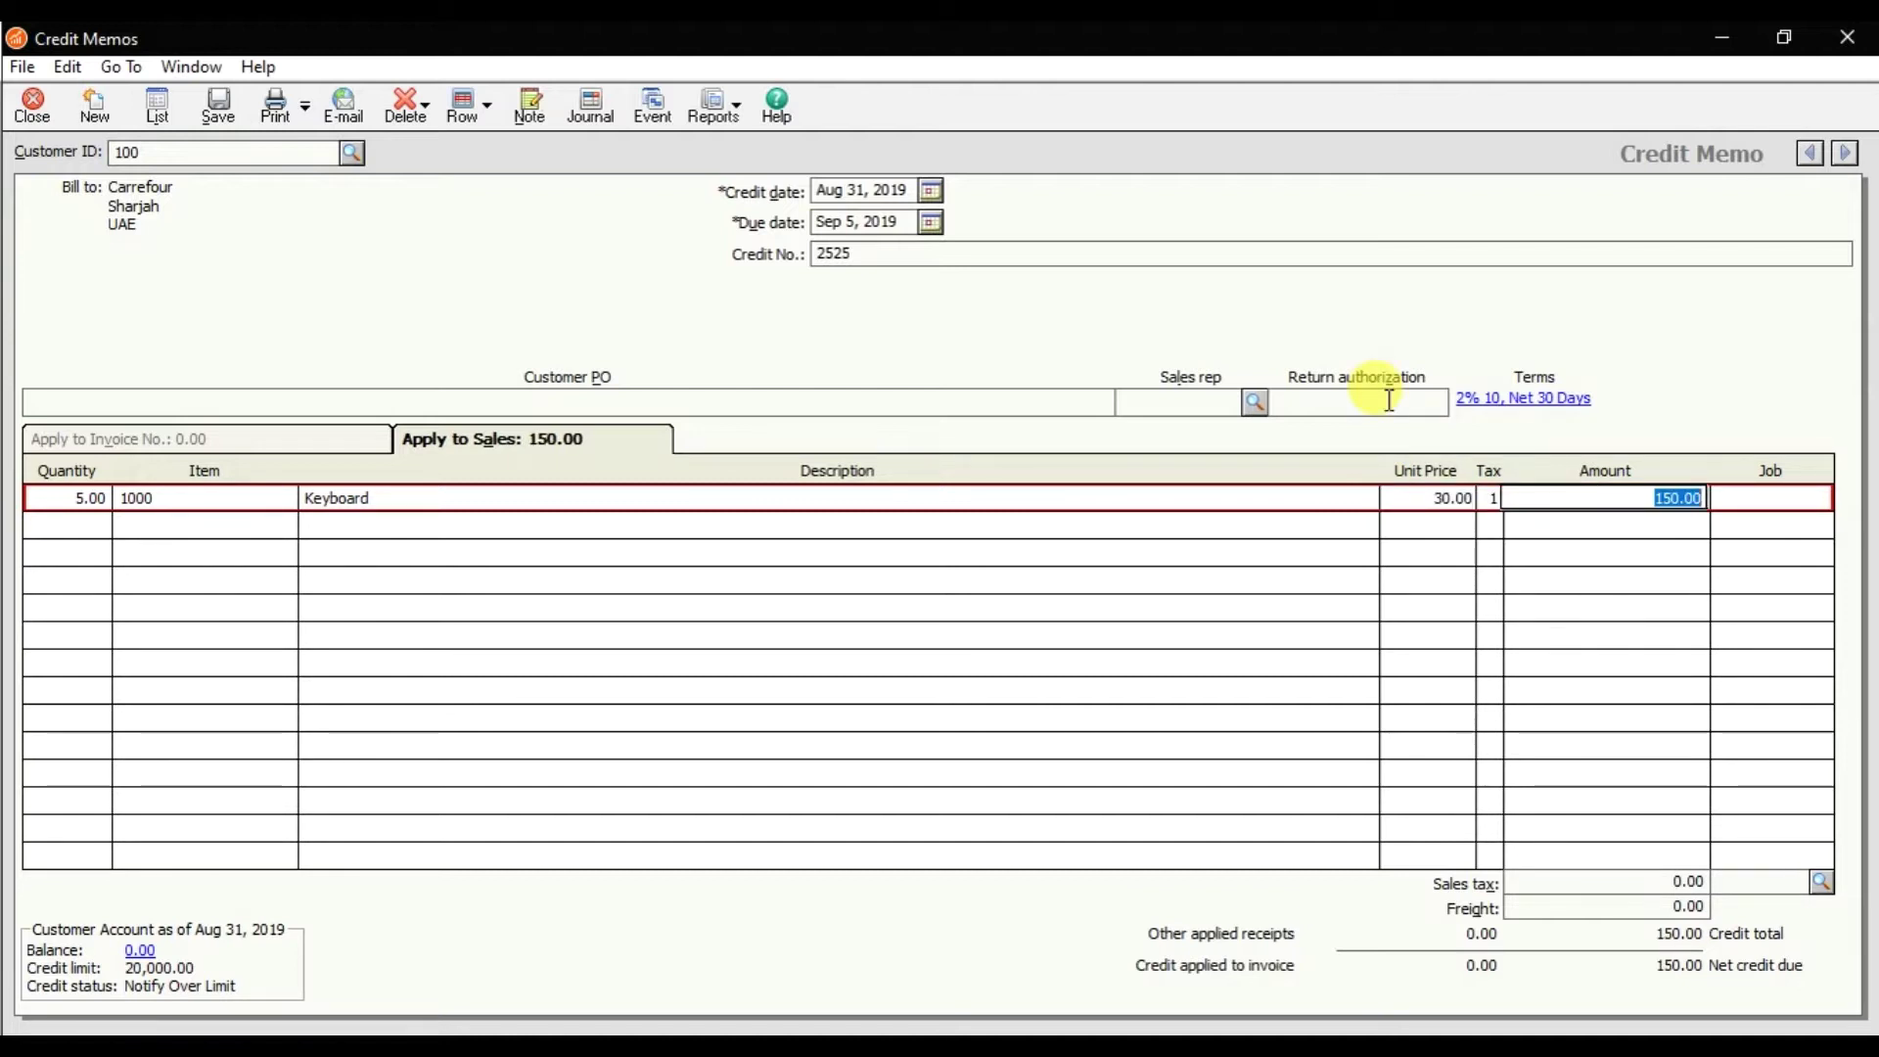
key("Tab")
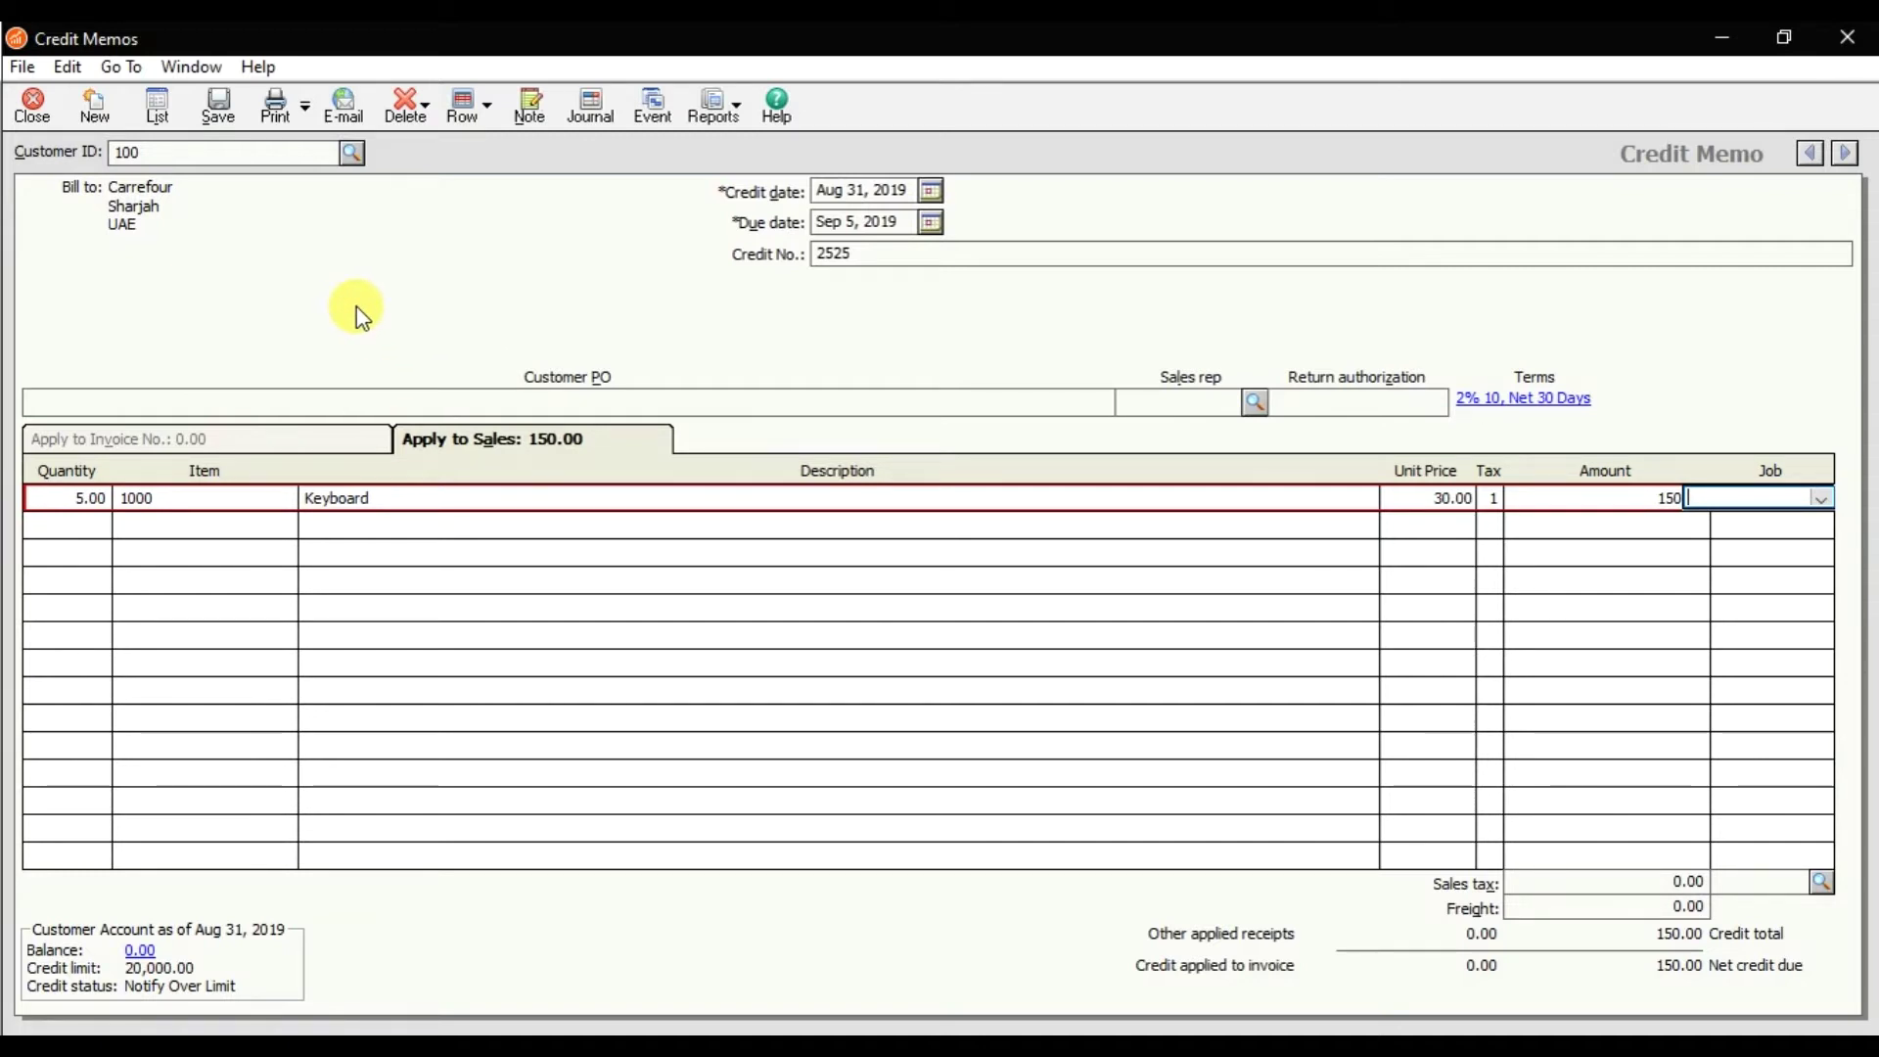
- Save and close credit memo 2525, then open the Accounts Receivable Customer Ledgers report
left_click(233, 131)
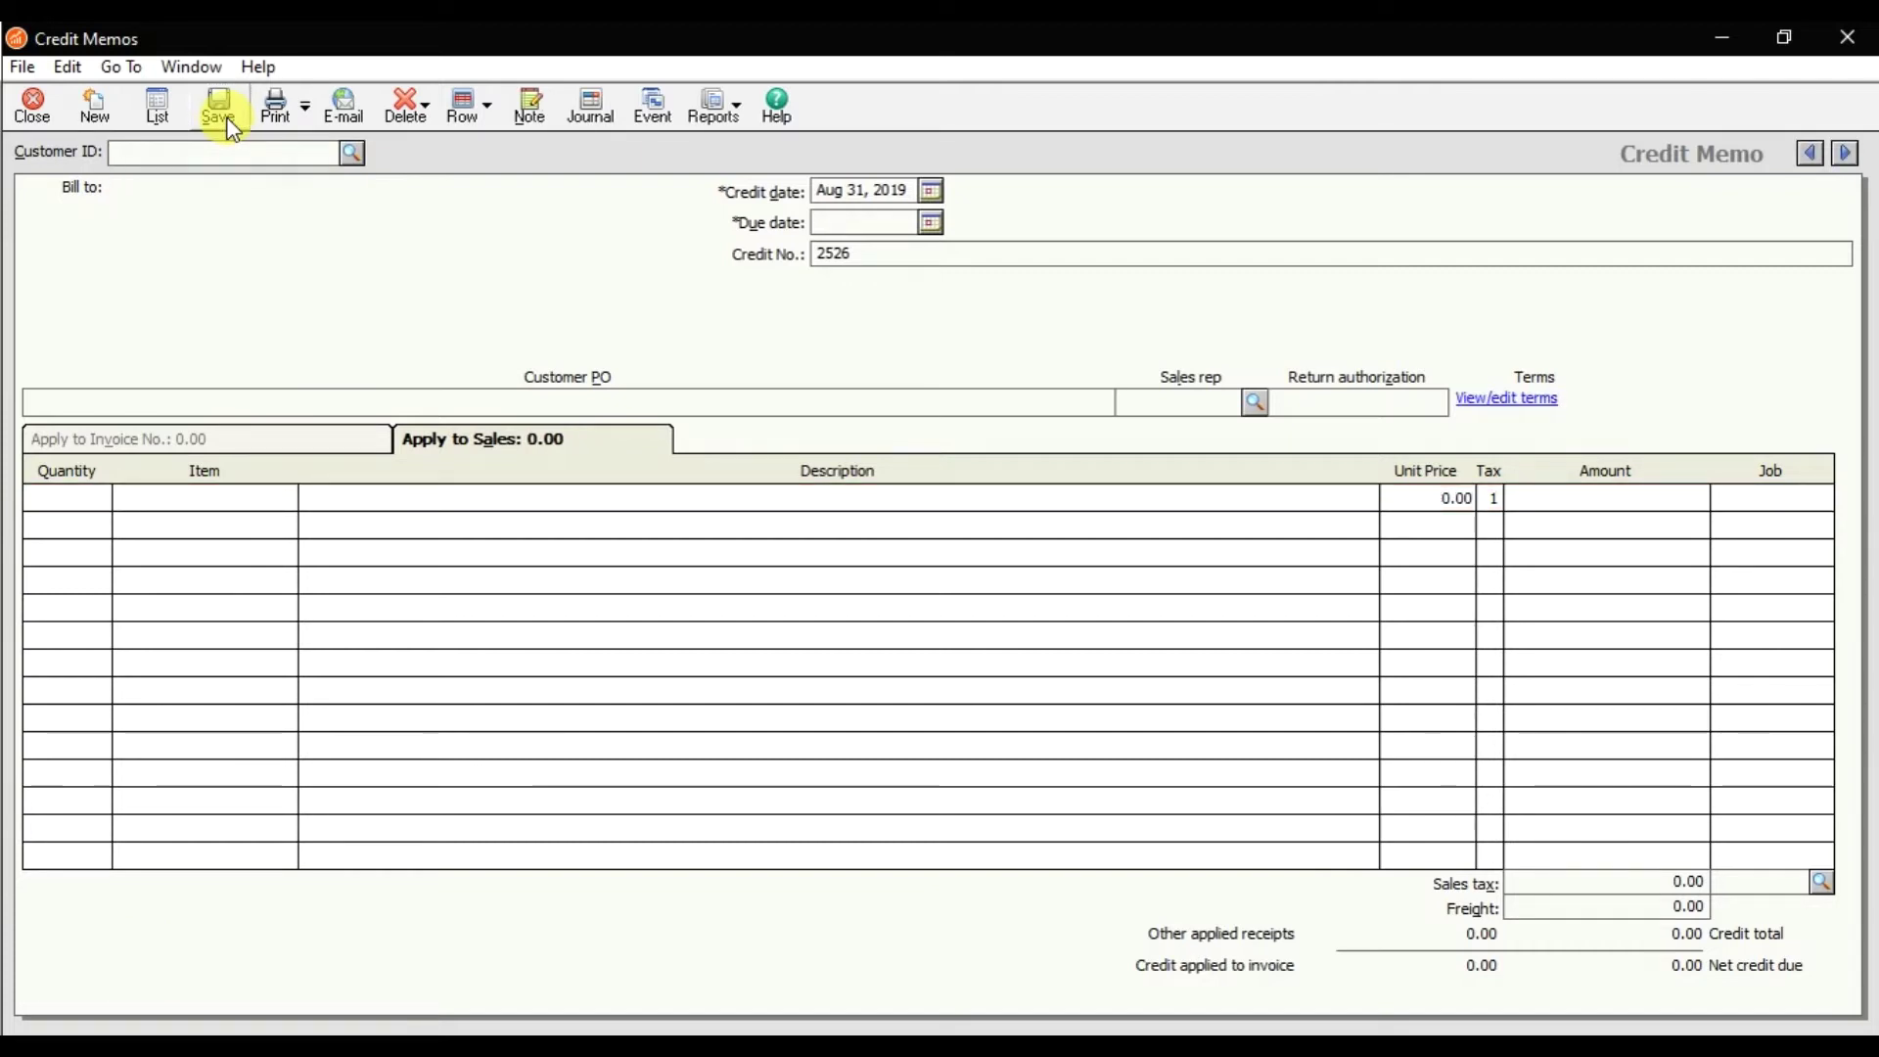
left_click(39, 102)
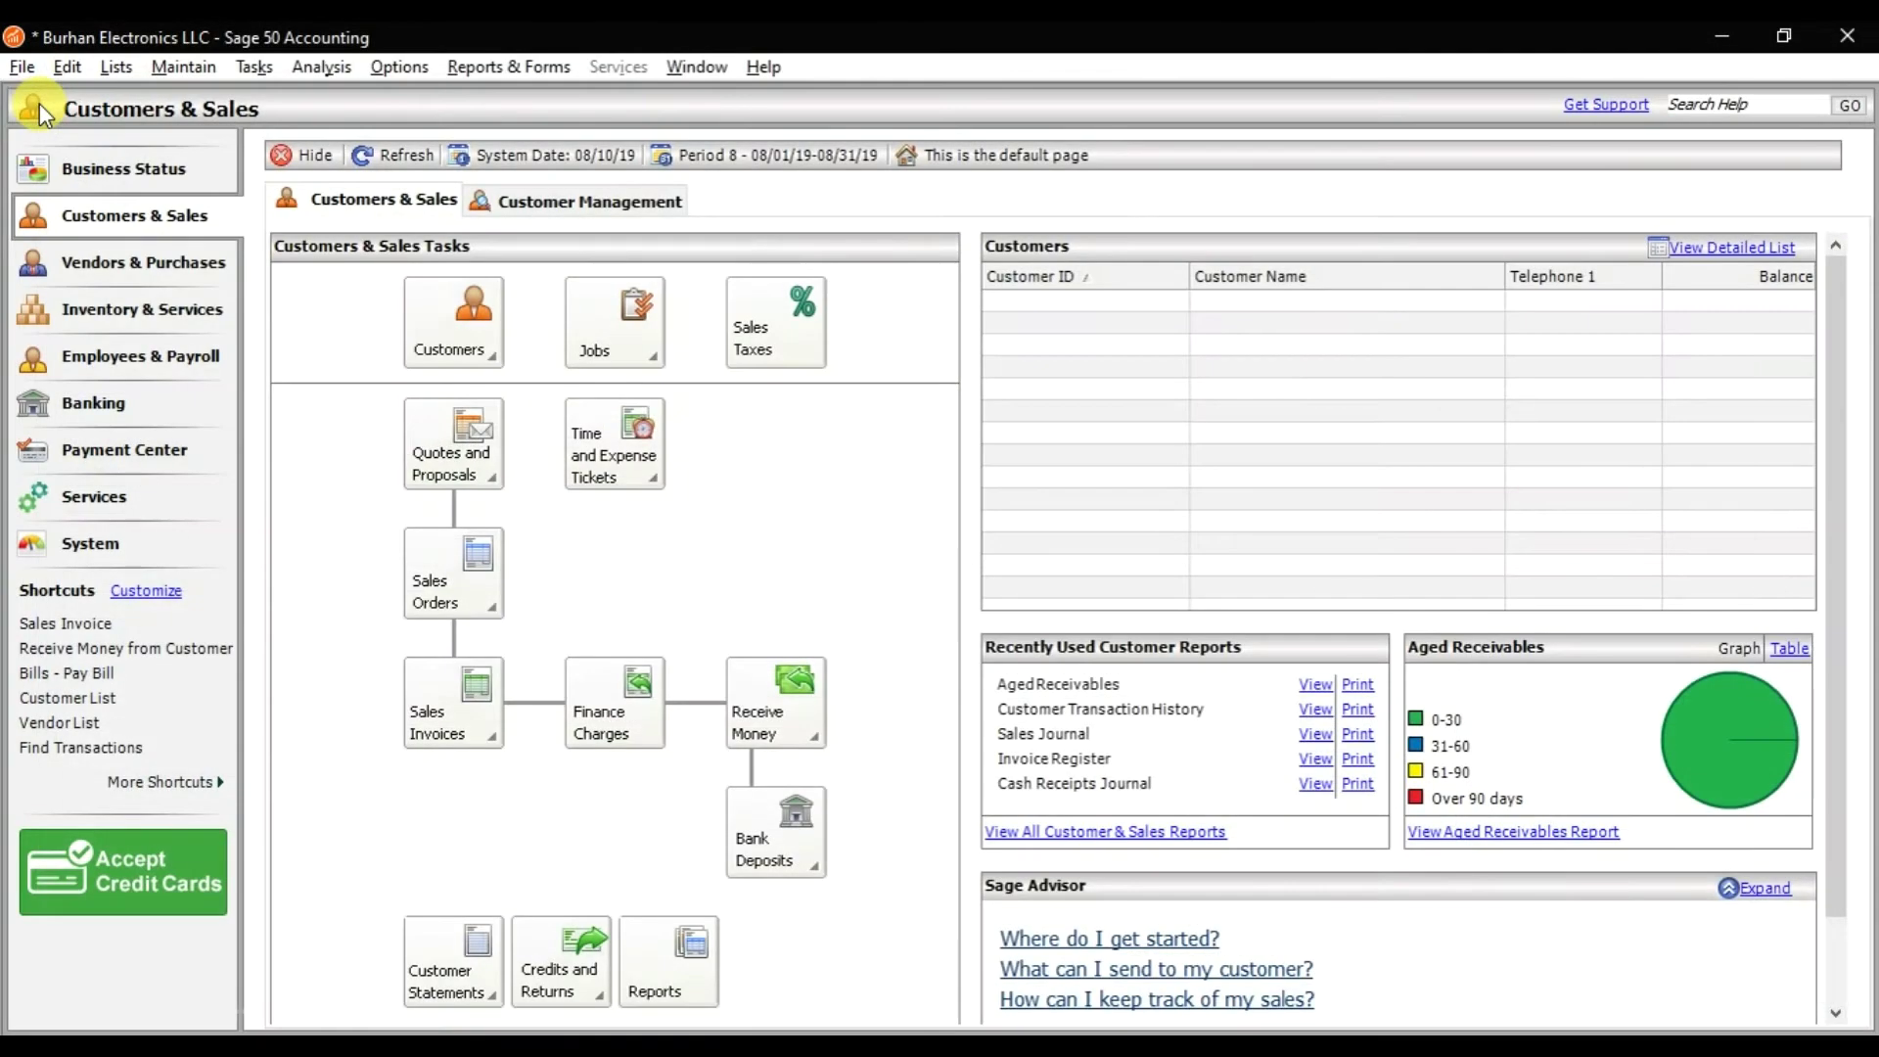
left_click(527, 69)
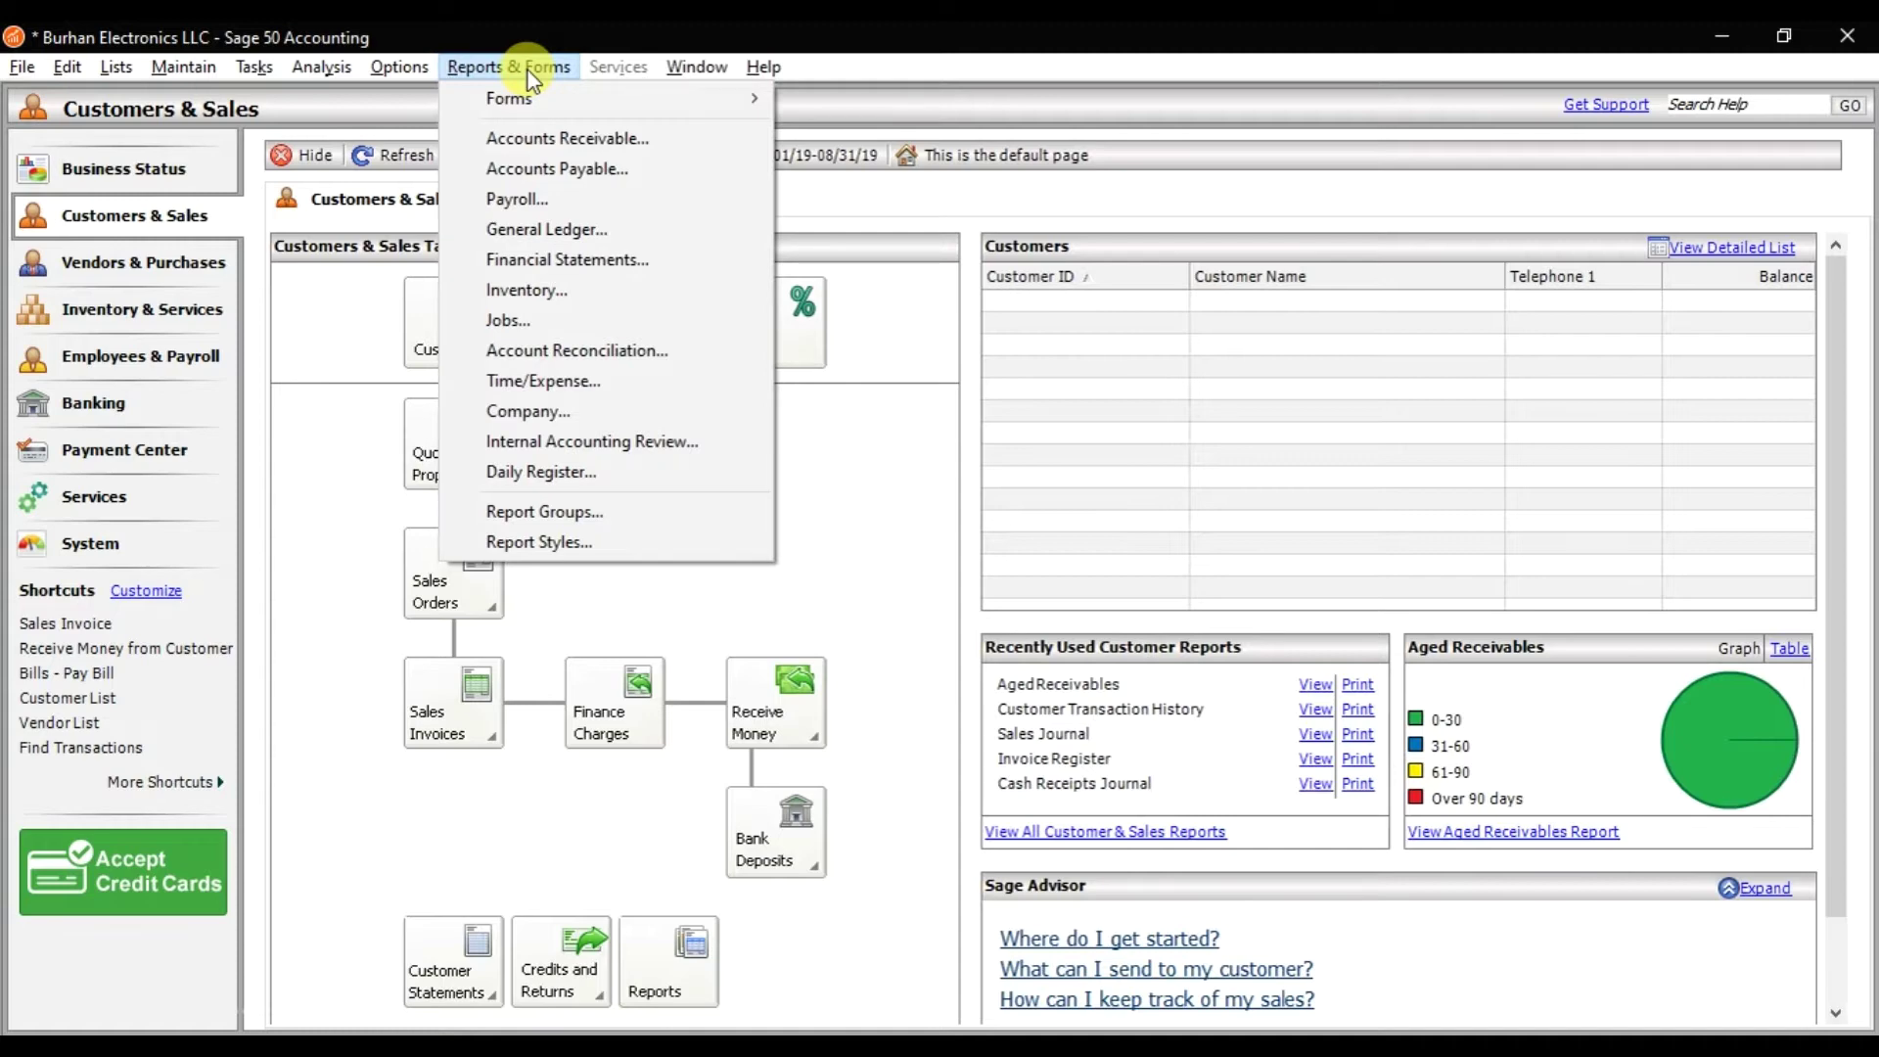
left_click(550, 140)
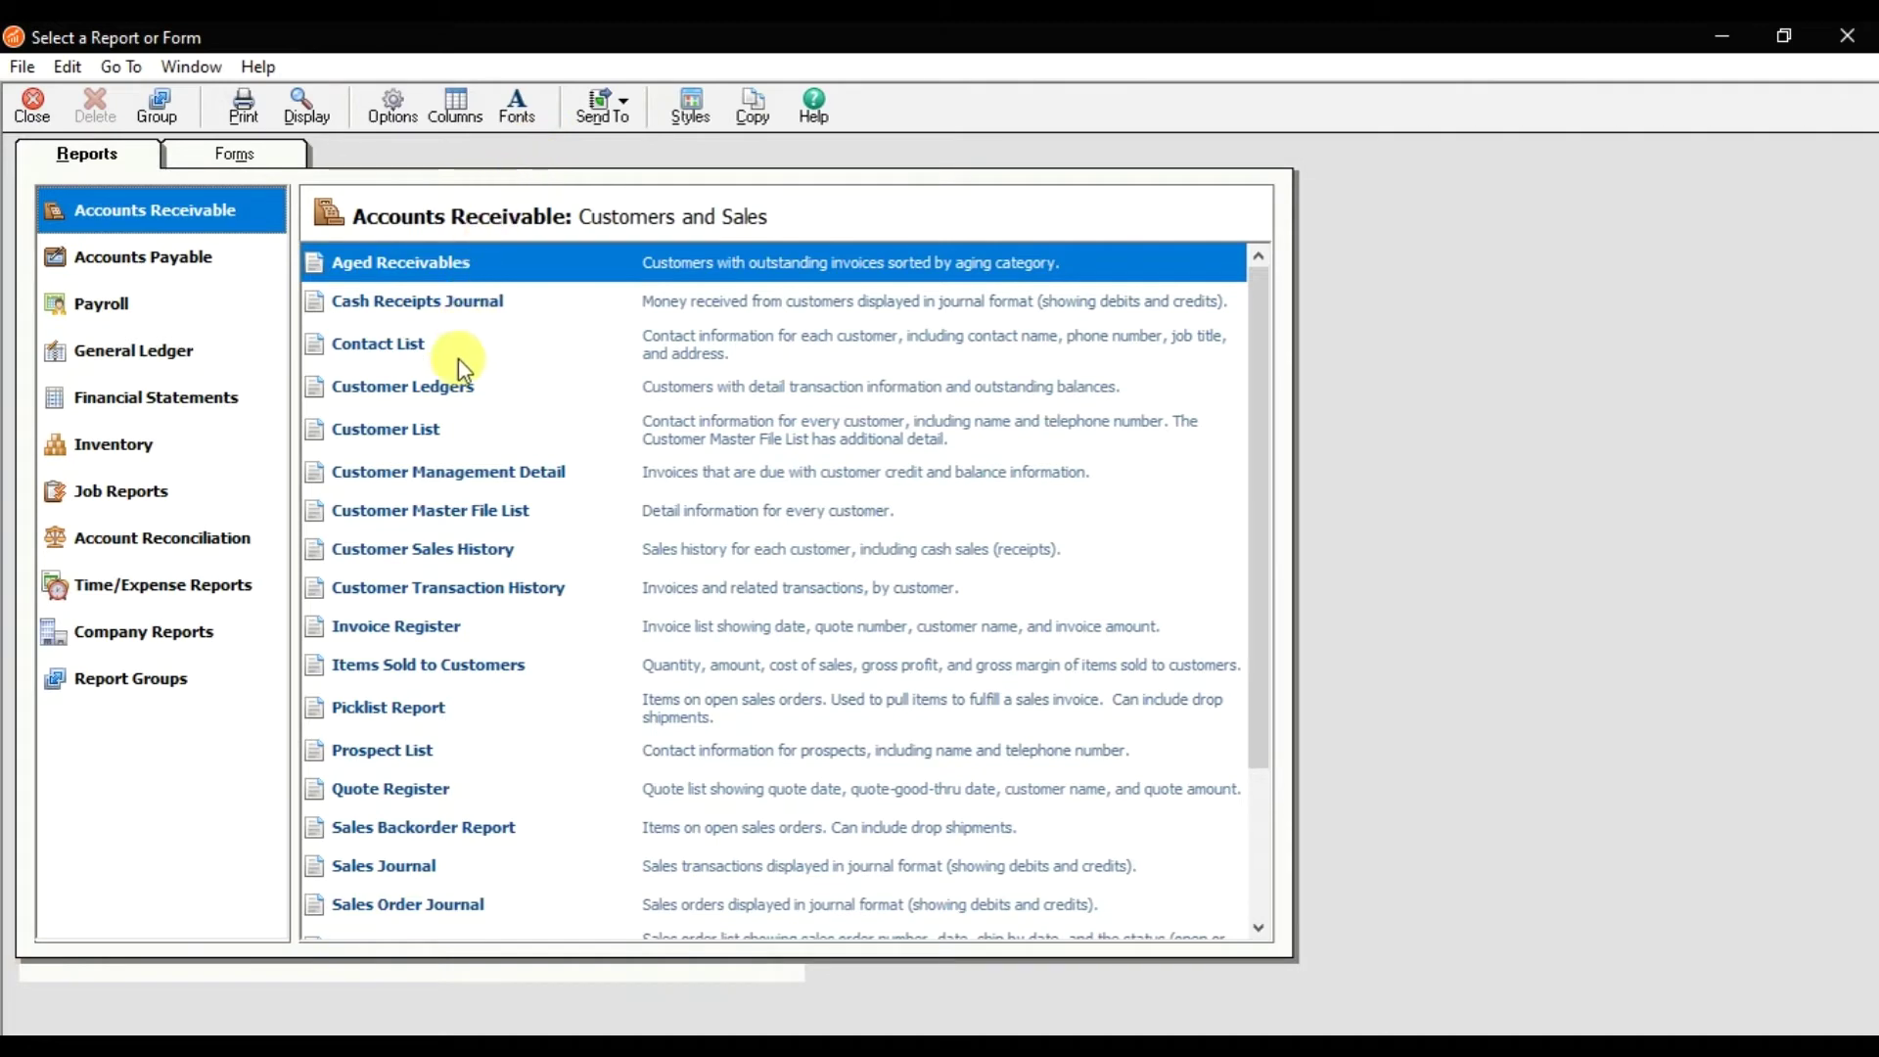
double_click(462, 388)
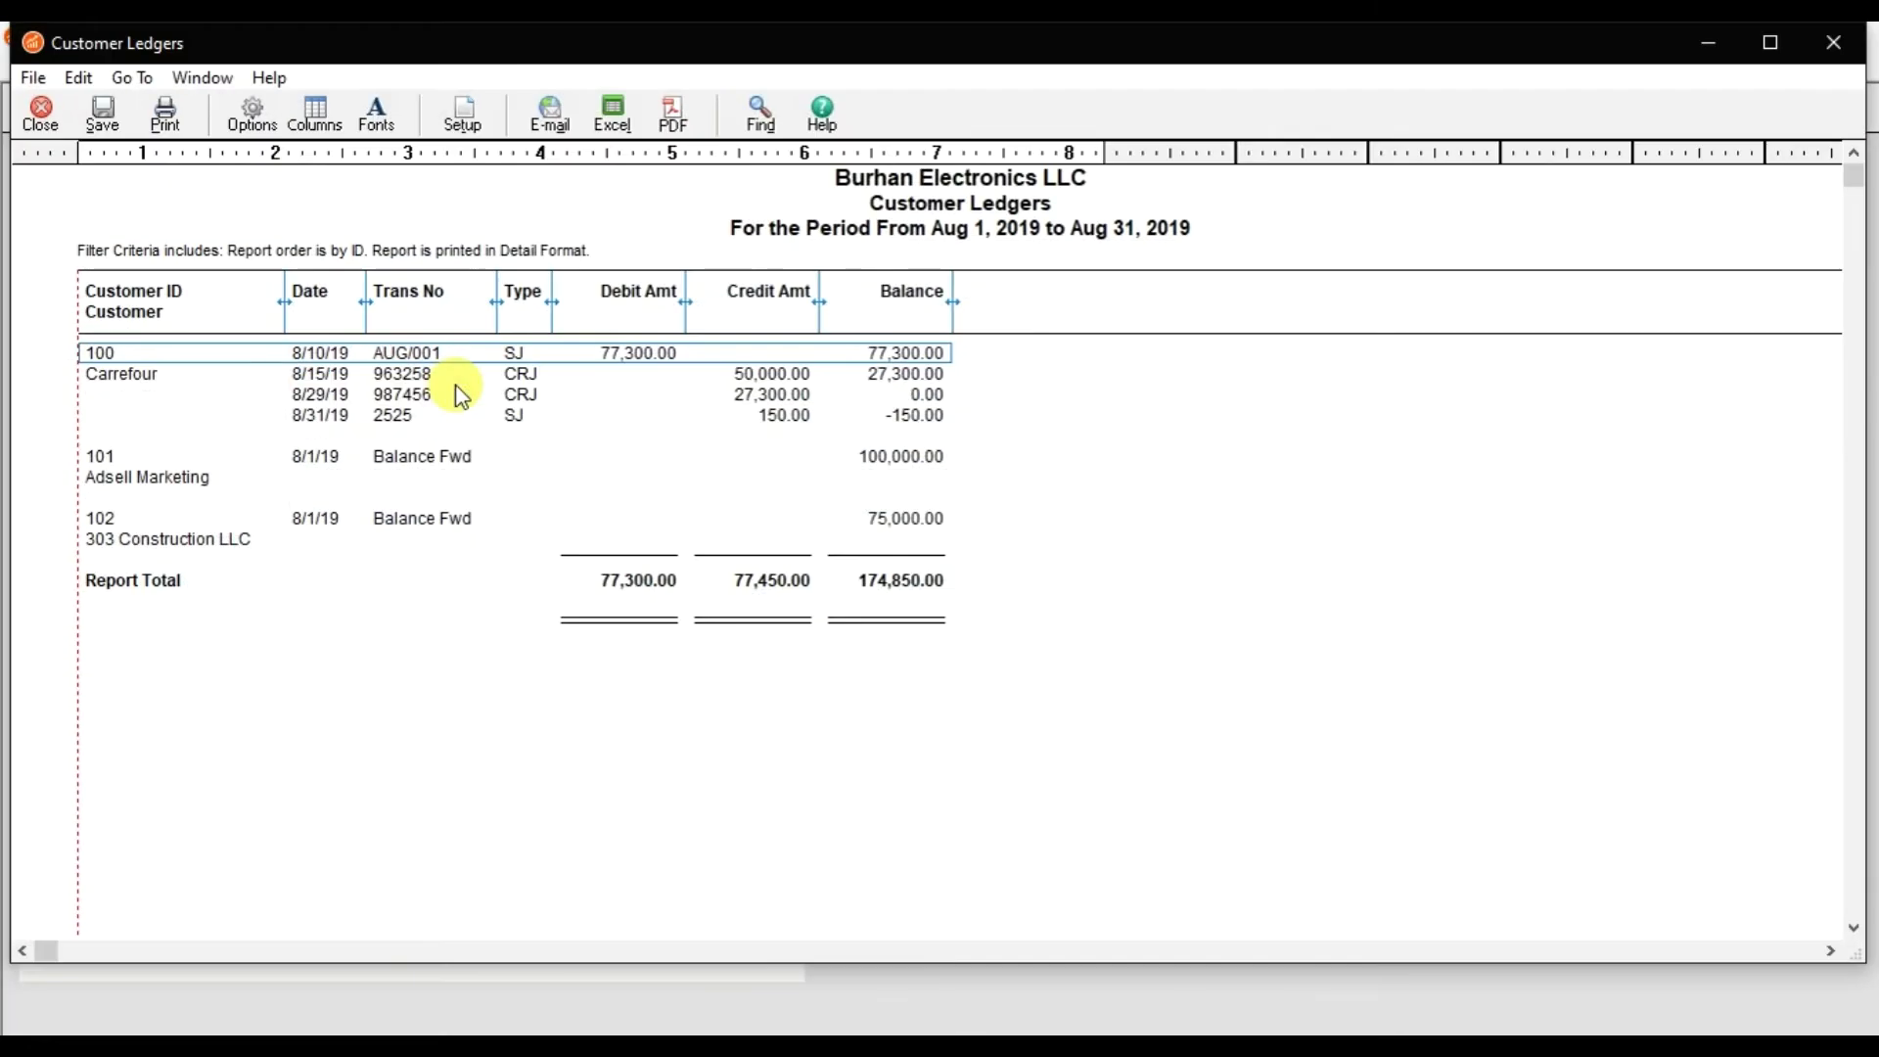
- Filter the Customer Ledgers report to customer ID 100 Carrefour, showing a -150.00 total
left_click(252, 115)
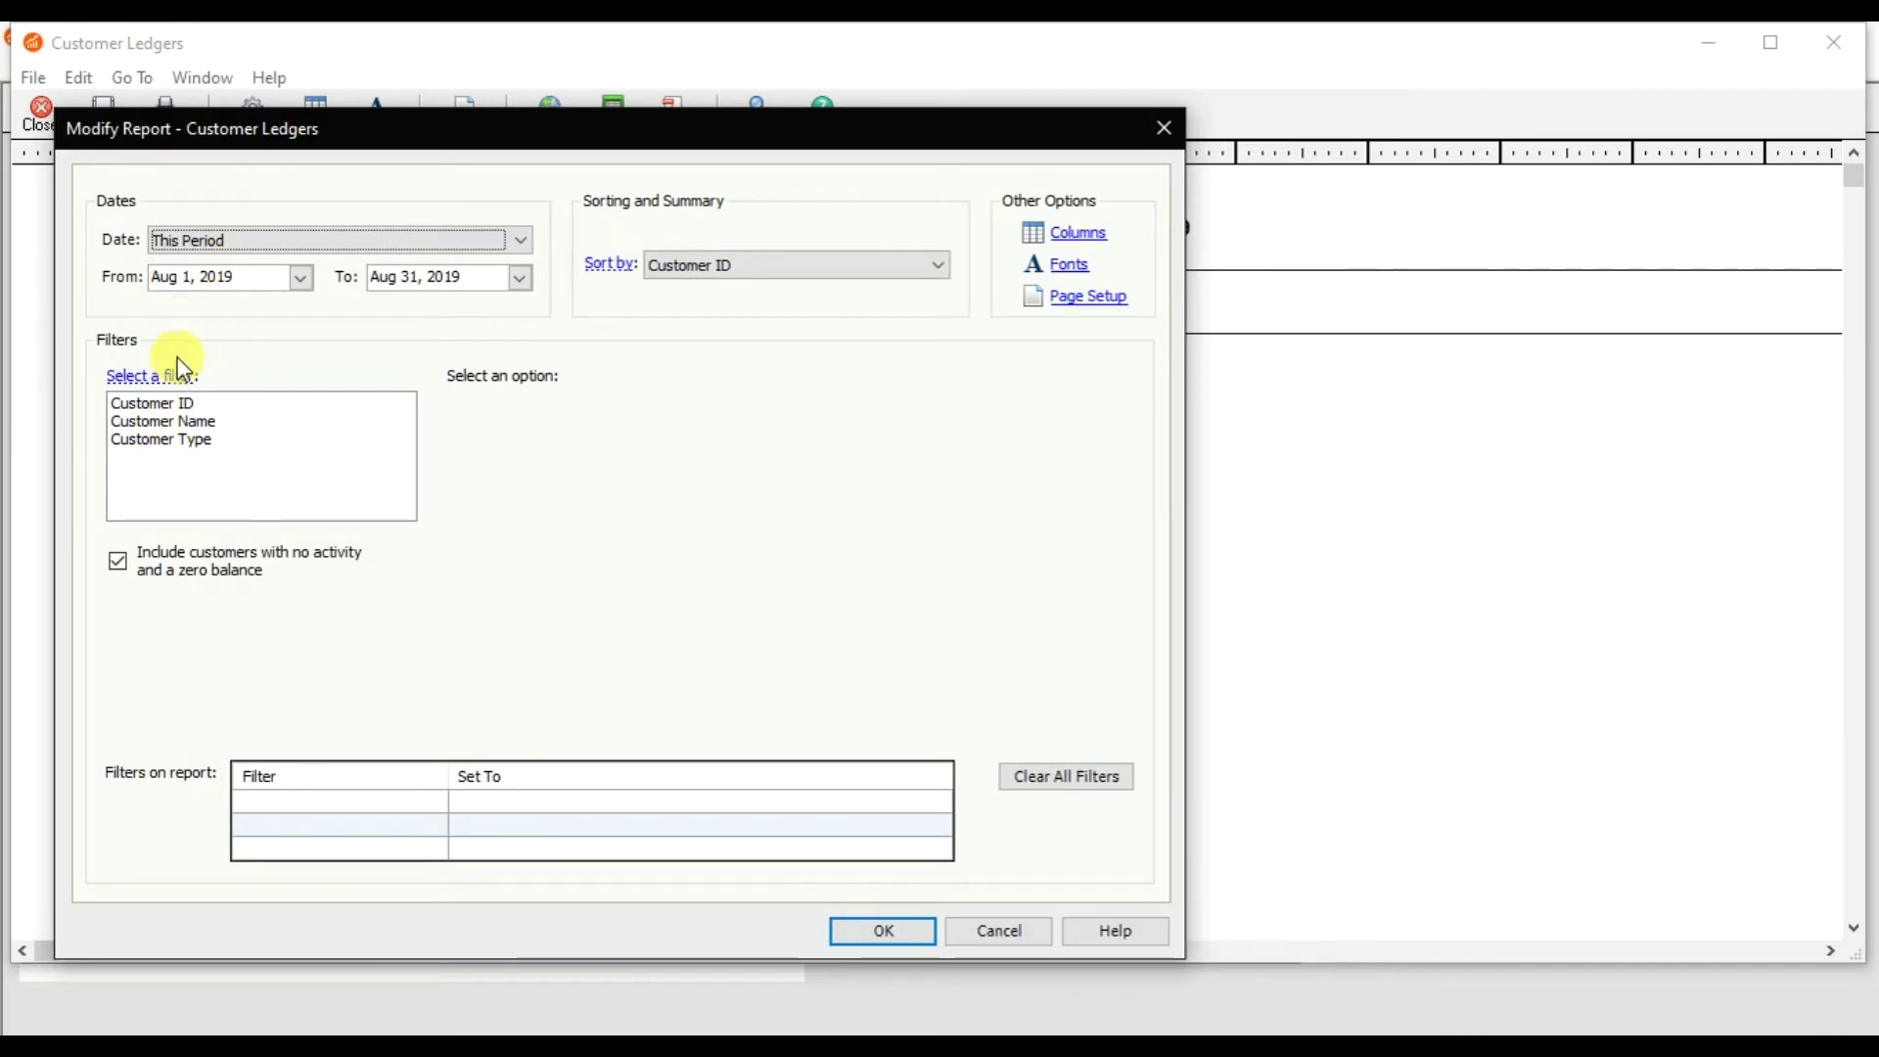
left_click(168, 406)
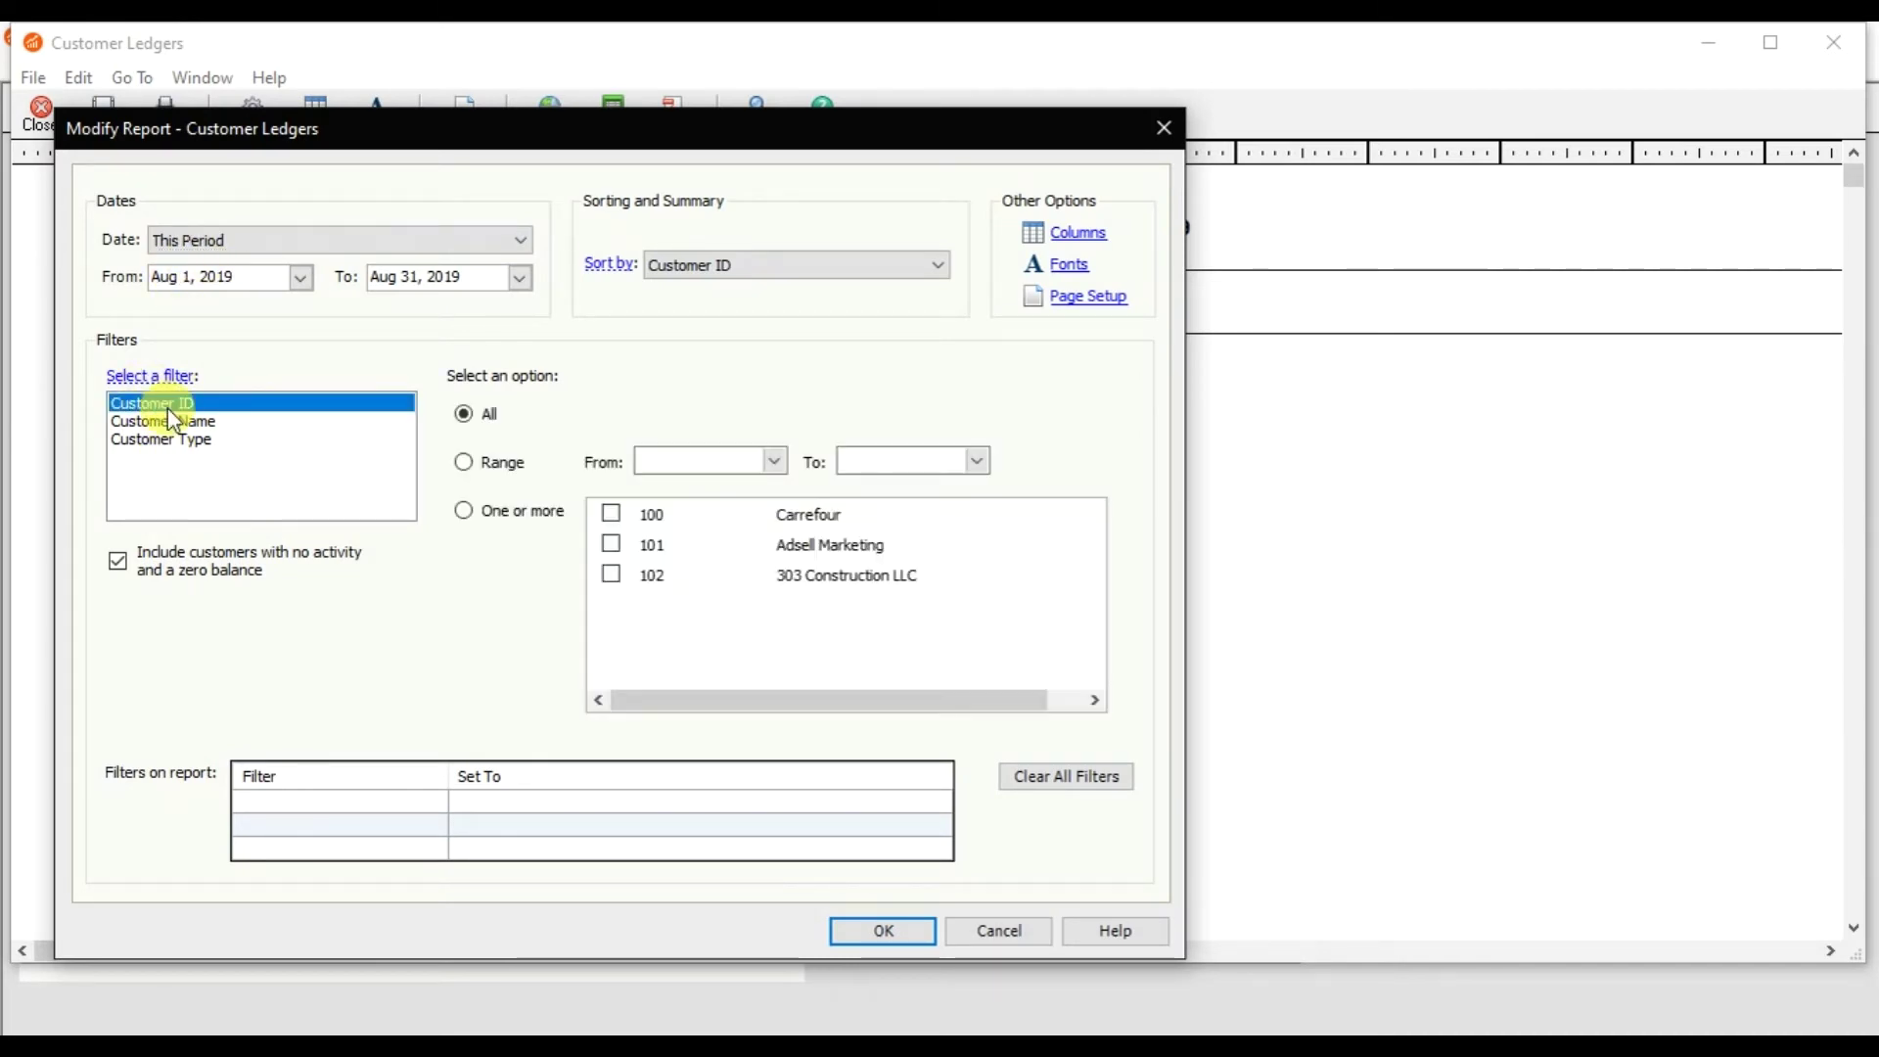
left_click(623, 516)
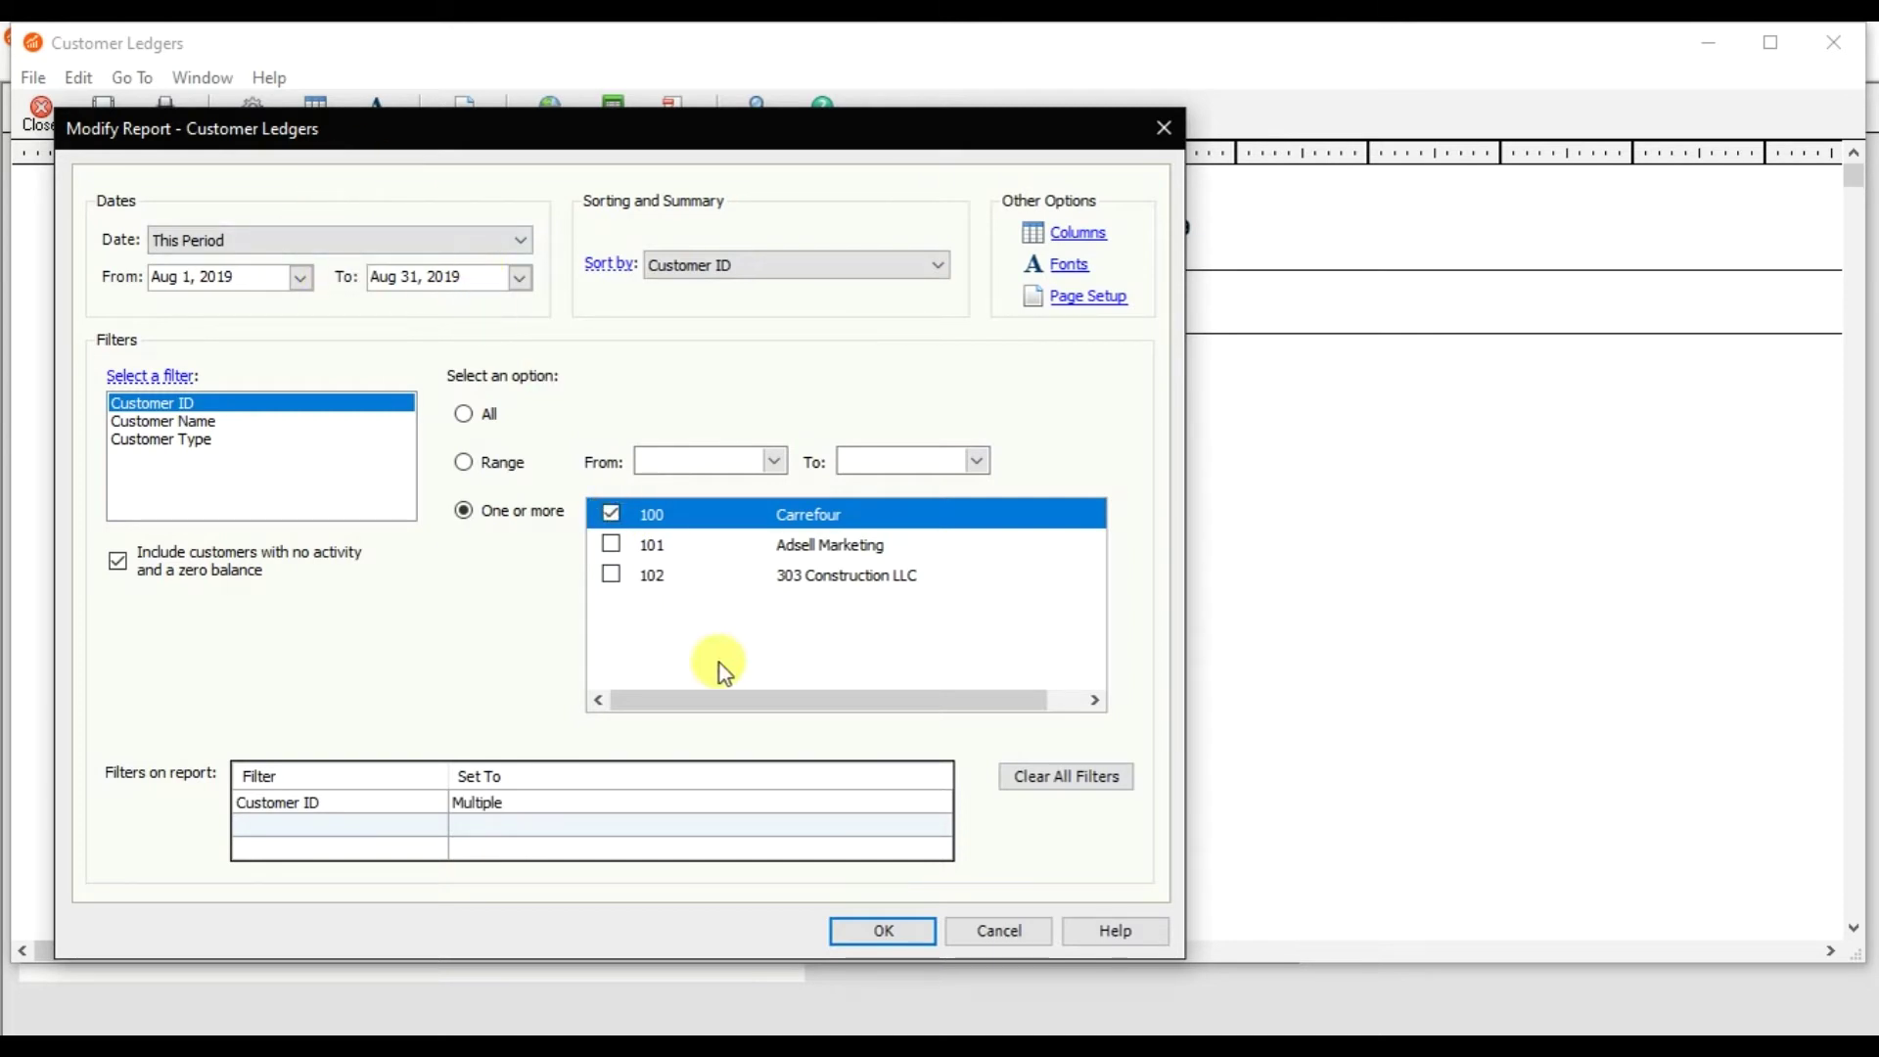
left_click(883, 931)
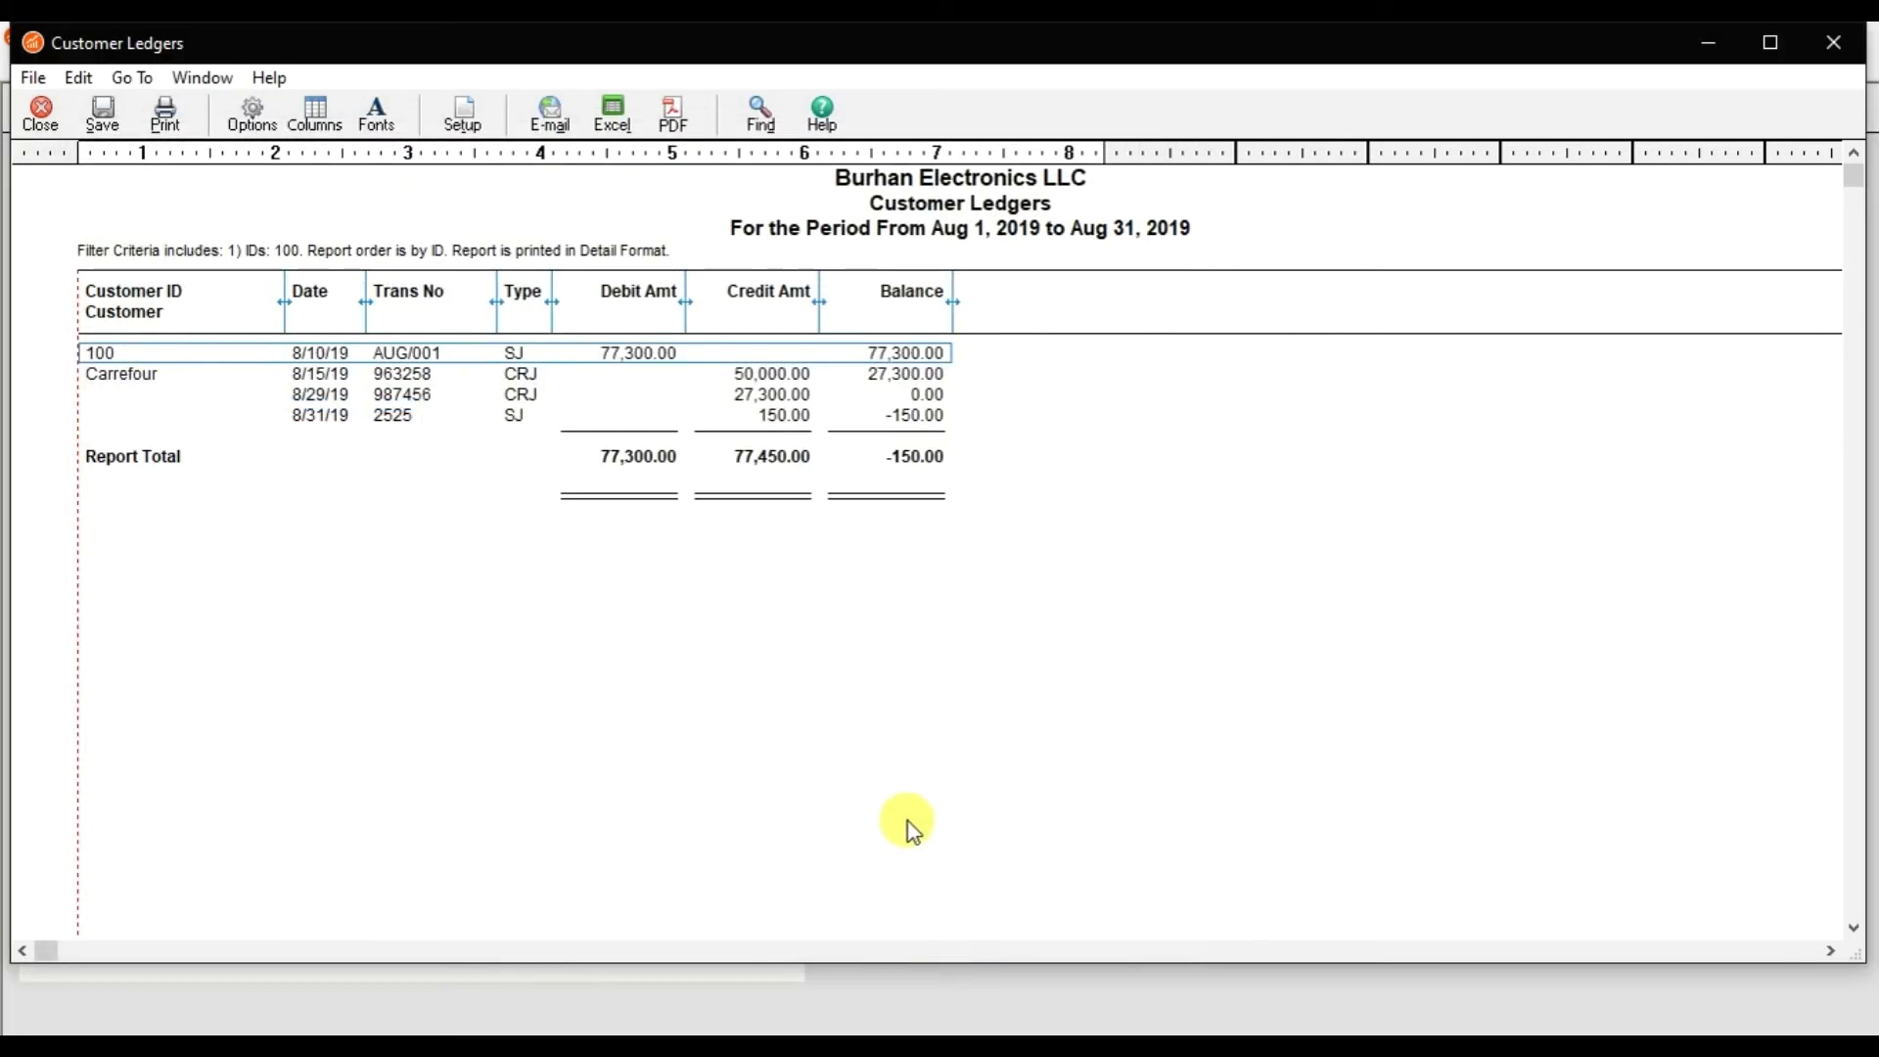